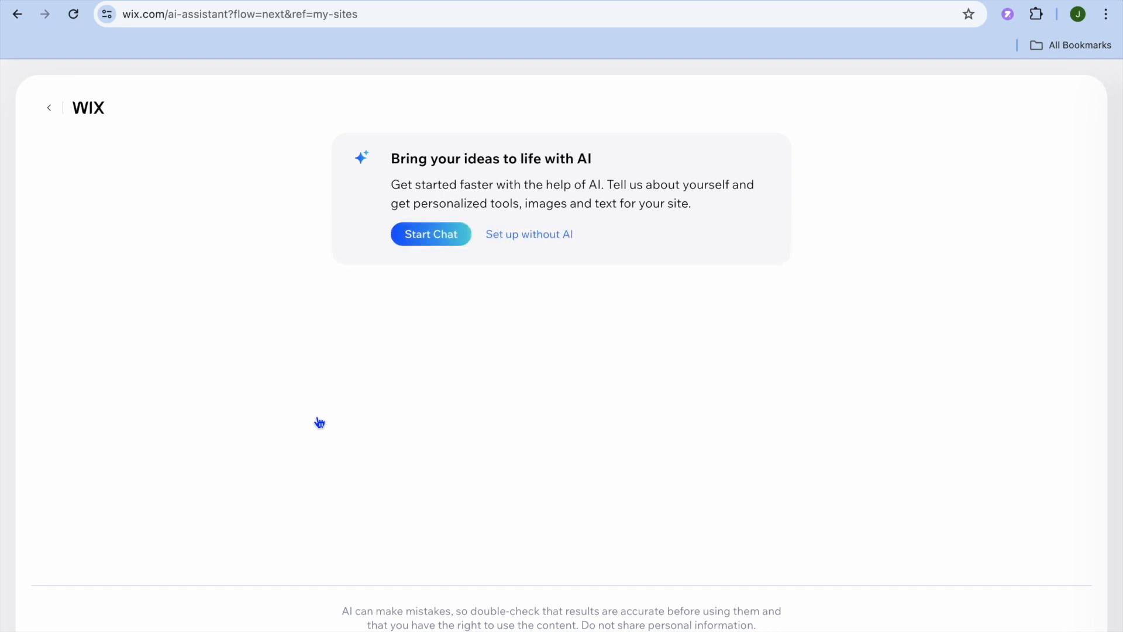
# Set up the new site without AI and pick Portfolio as the website type.
pyautogui.click(521, 240)
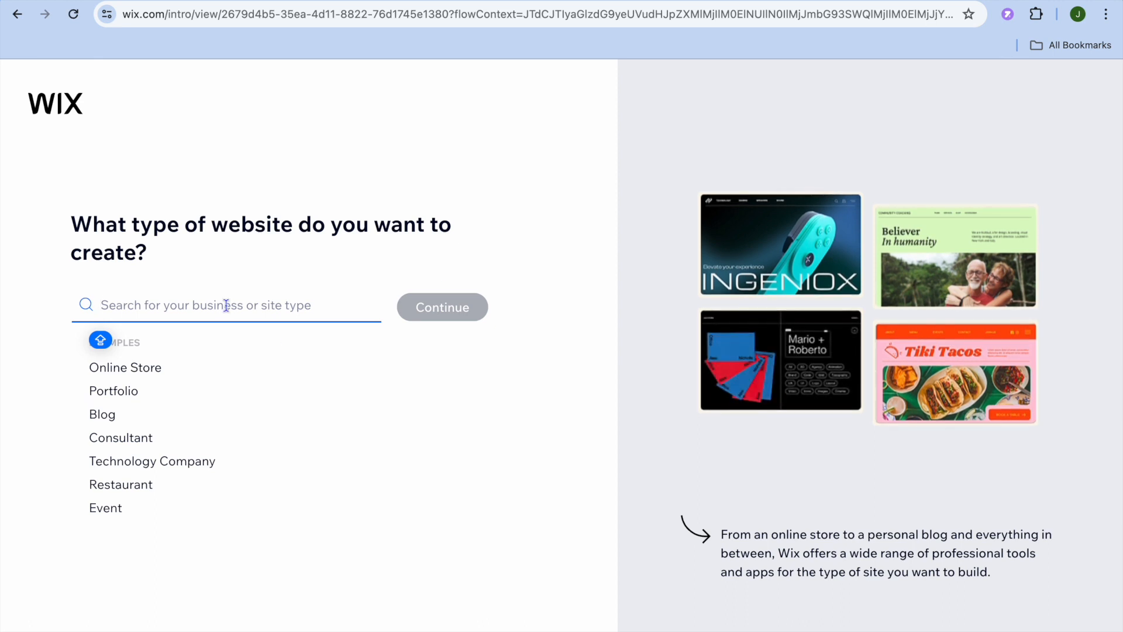
pyautogui.write('P')
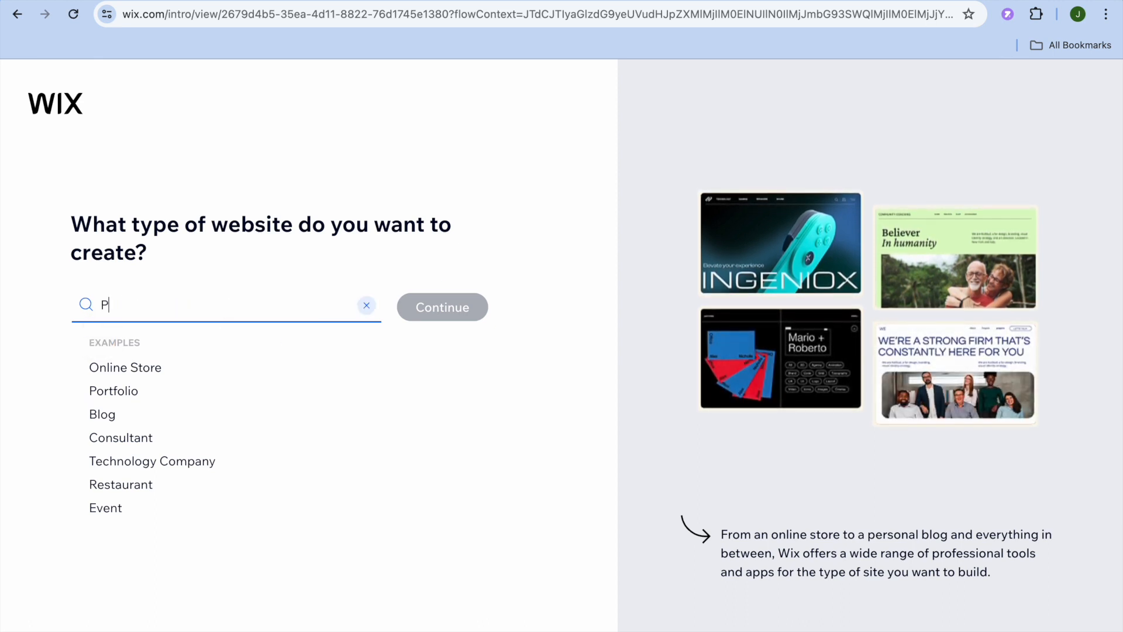
pyautogui.write('OR')
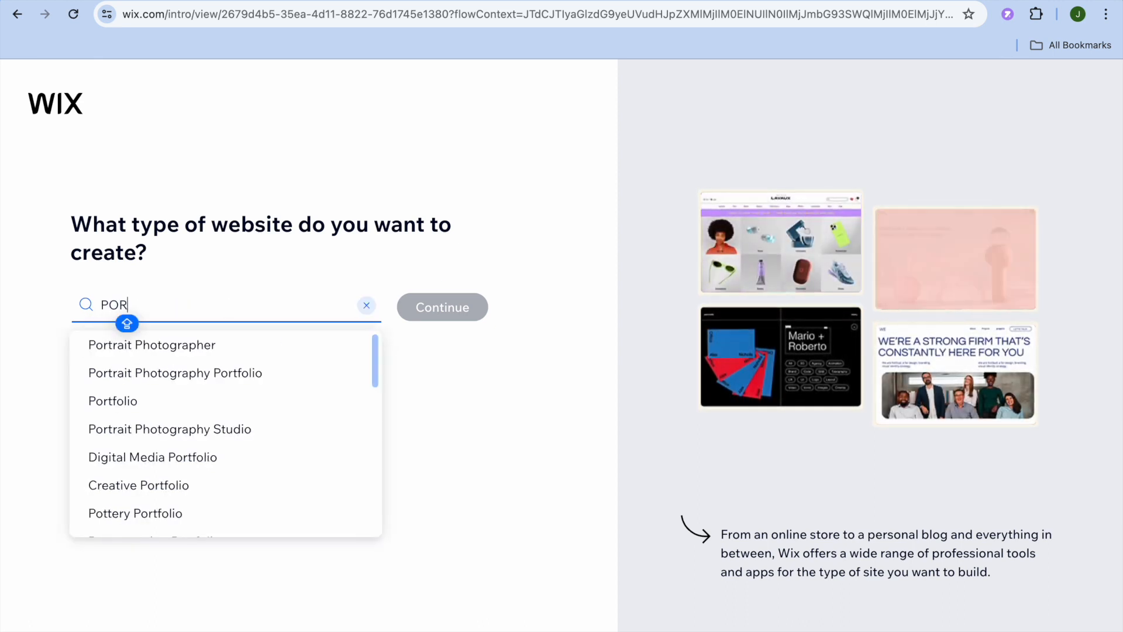
pyautogui.write('Y')
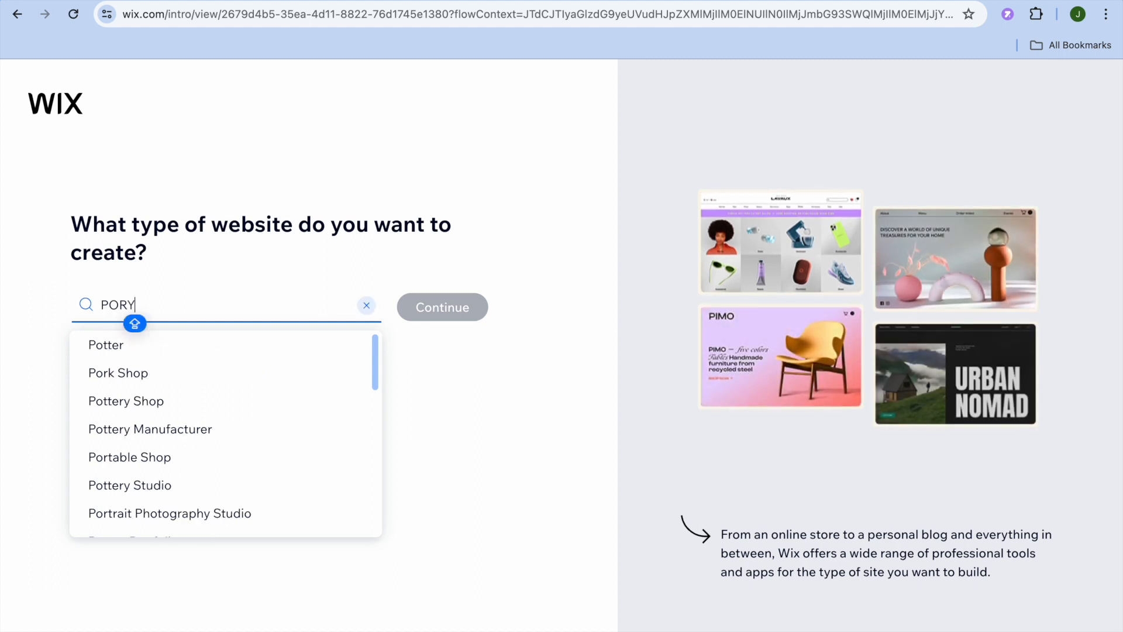
pyautogui.press('BackSpace')
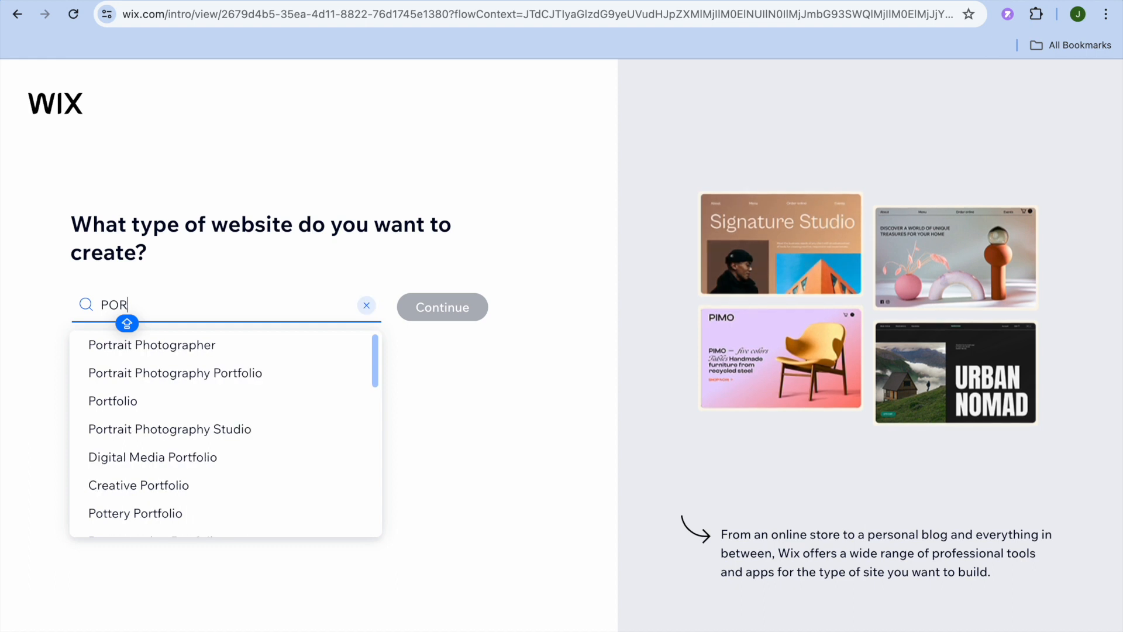
pyautogui.press('Down')
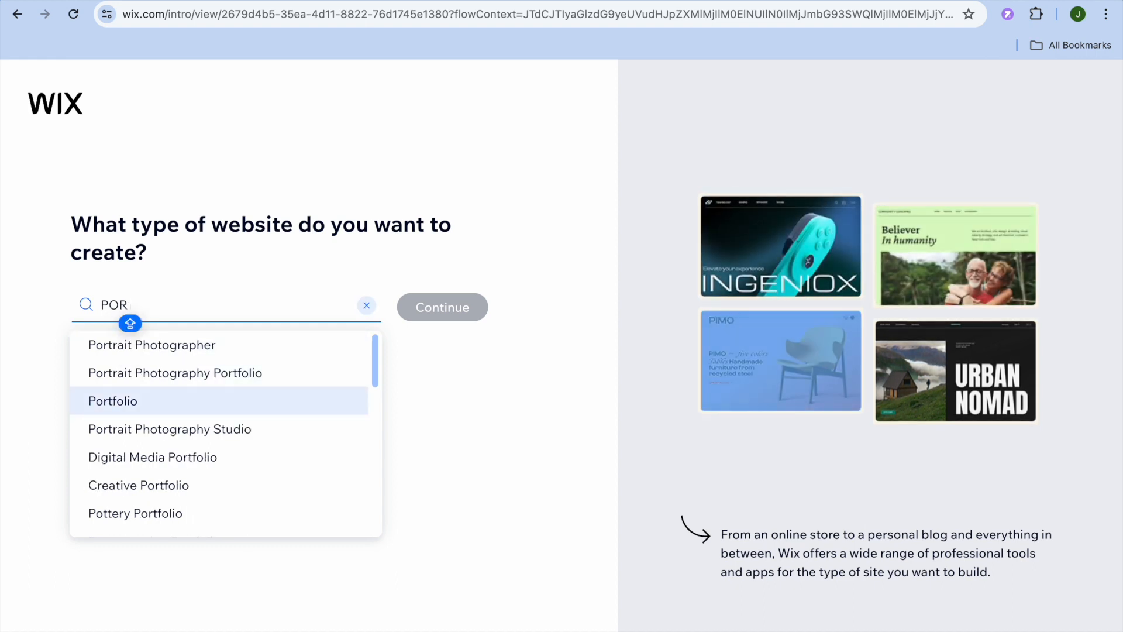
pyautogui.click(137, 402)
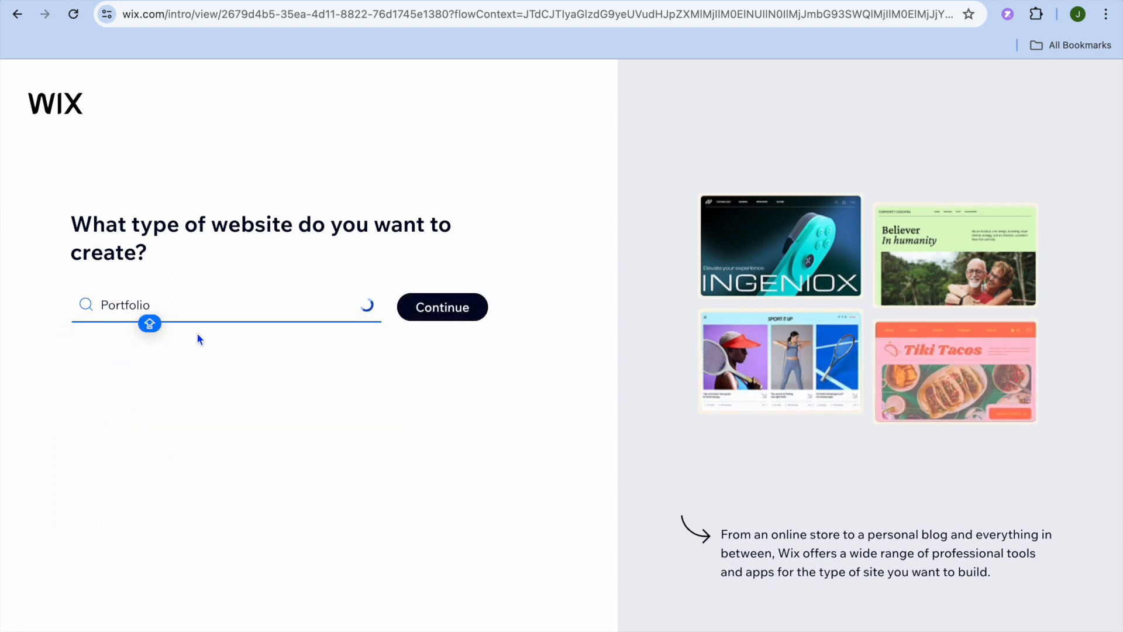
# Browse the suggested portfolio types, choose the general Portfolio type and continue to the site setup.
pyautogui.click(216, 306)
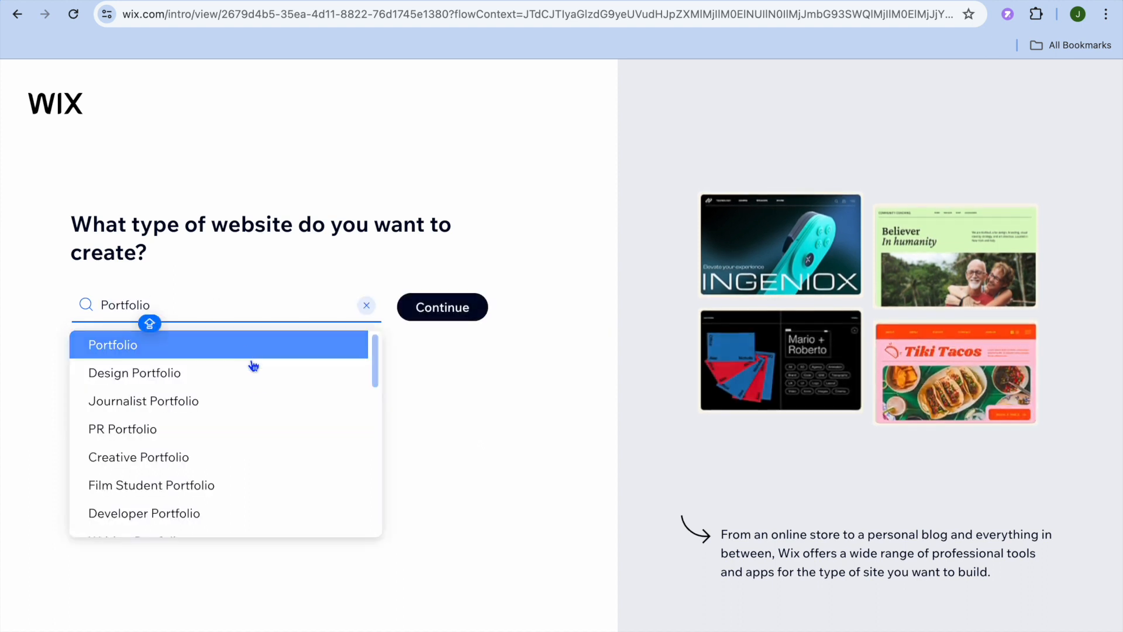
pyautogui.scroll(-1, 257, 388)
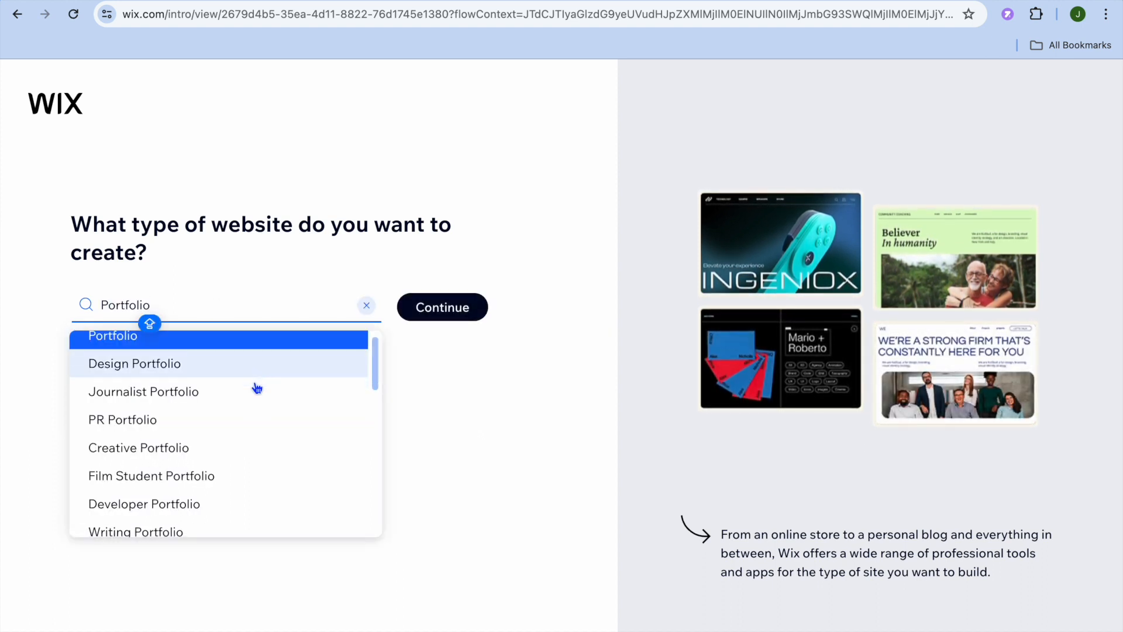
pyautogui.scroll(-3, 257, 388)
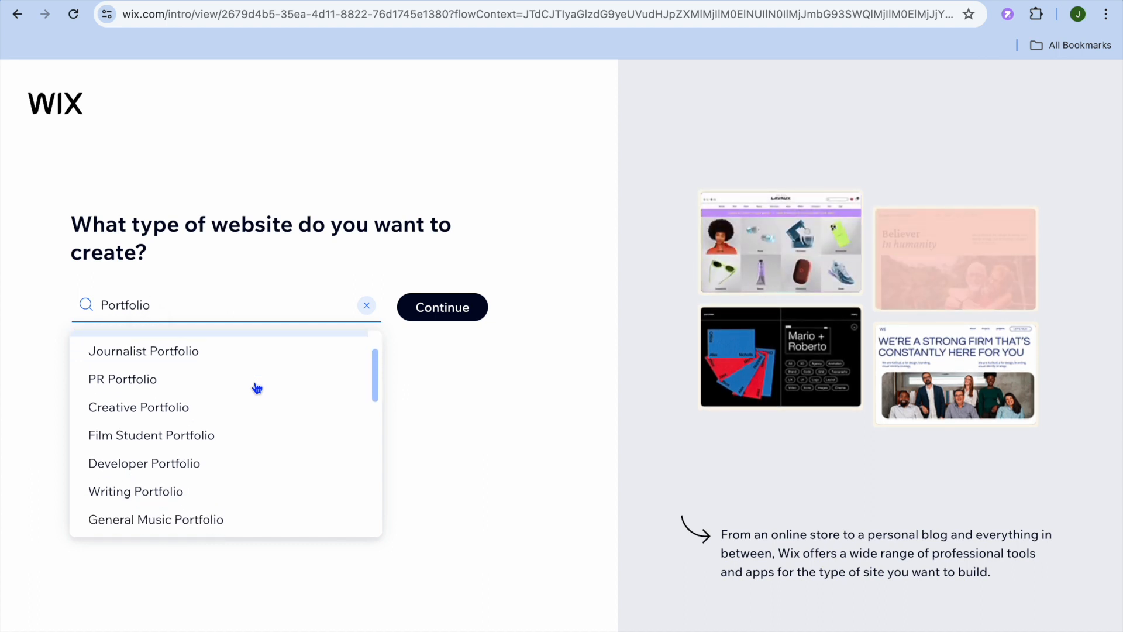
pyautogui.scroll(-2, 257, 388)
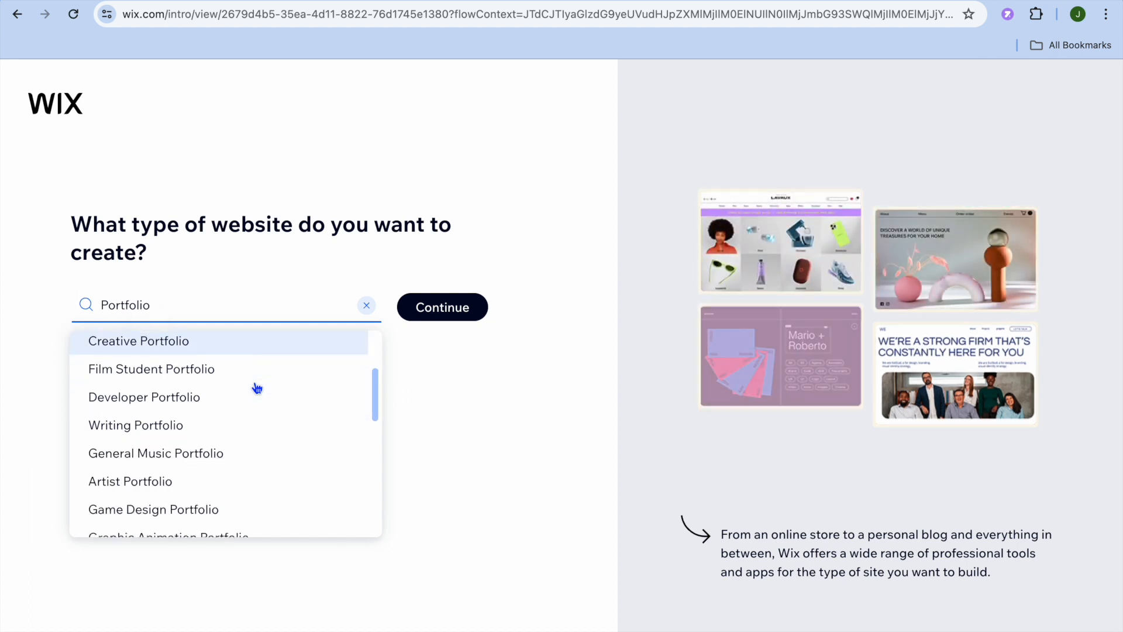
pyautogui.scroll(-5, 257, 388)
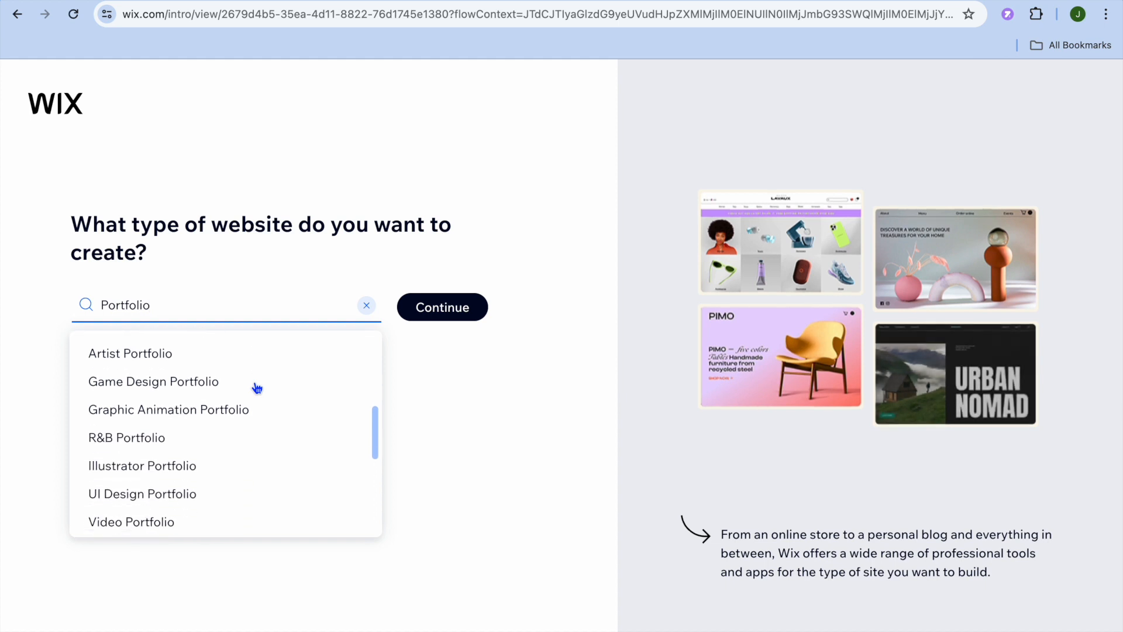
pyautogui.scroll(-8, 258, 388)
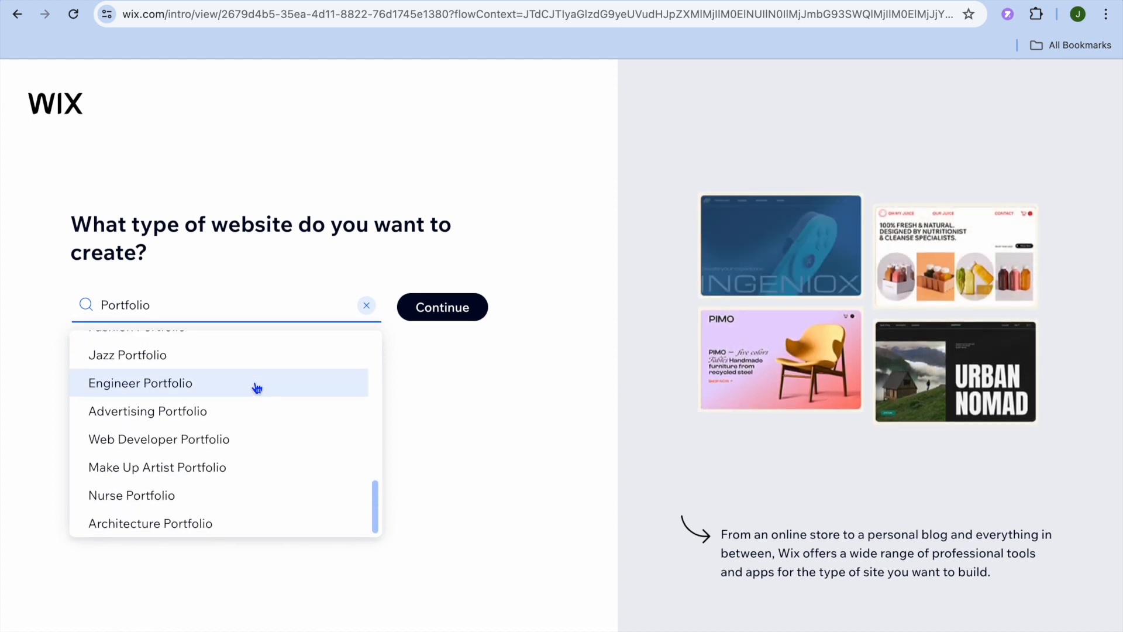
pyautogui.scroll(7, 258, 387)
pyautogui.scroll(6, 257, 388)
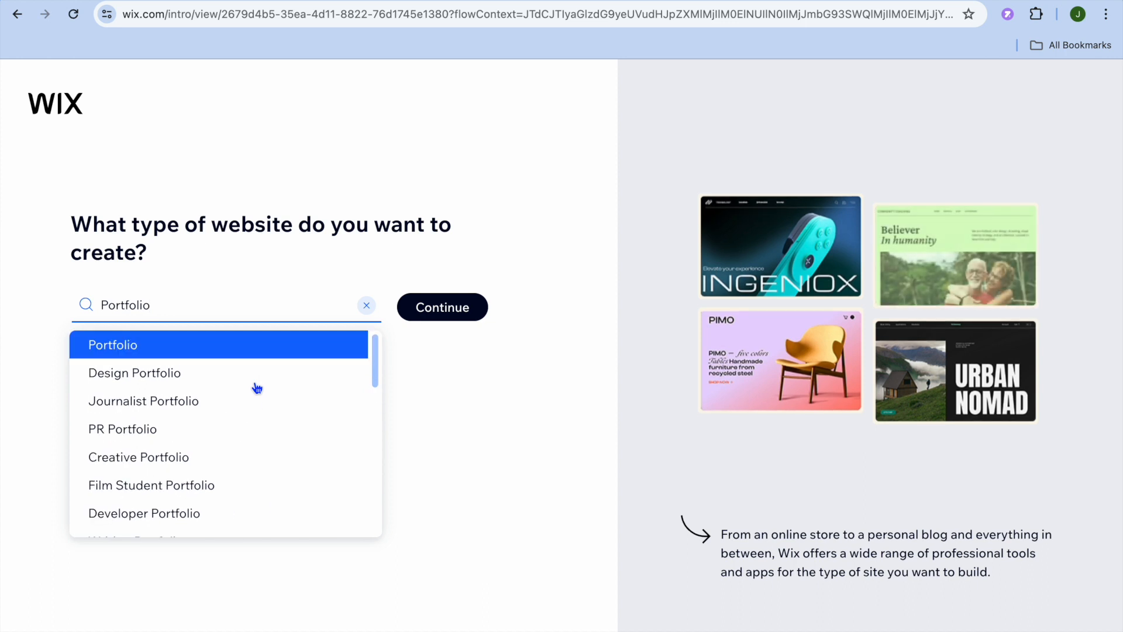
pyautogui.click(214, 339)
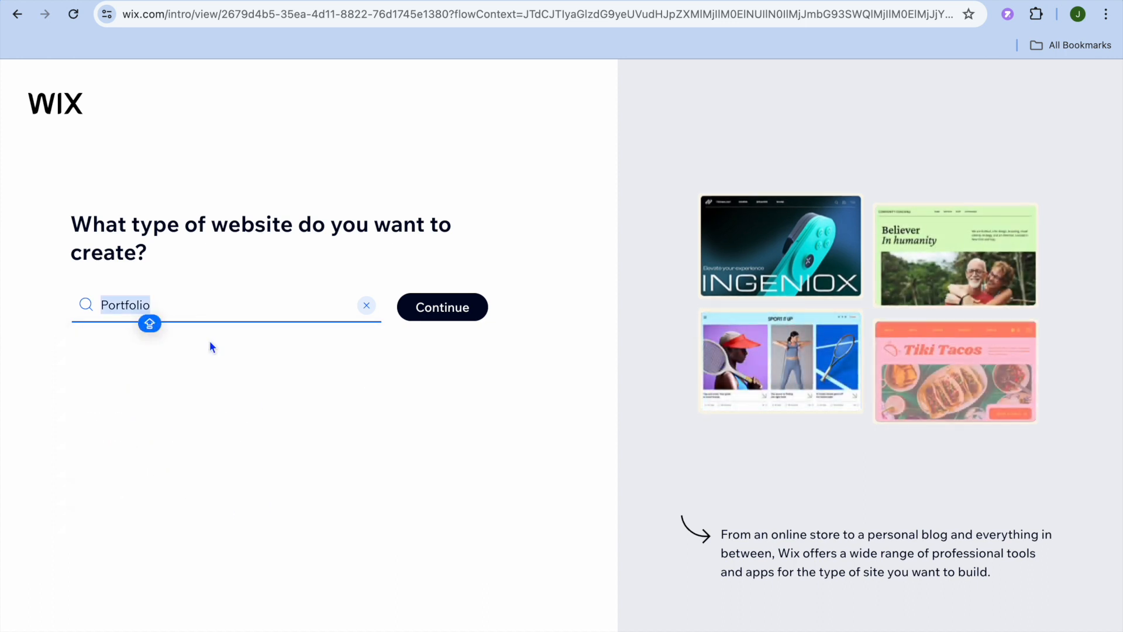
pyautogui.click(437, 308)
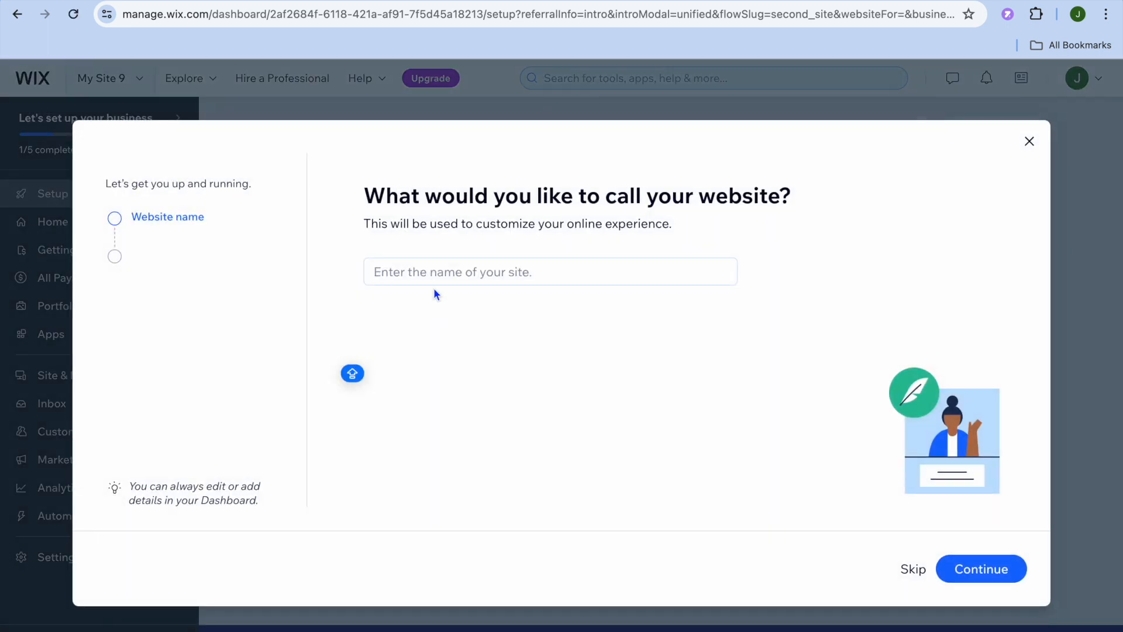
# Name the website with the owner's first name followed by "PORTFOLIO" and continue to the app selection.
pyautogui.click(417, 273)
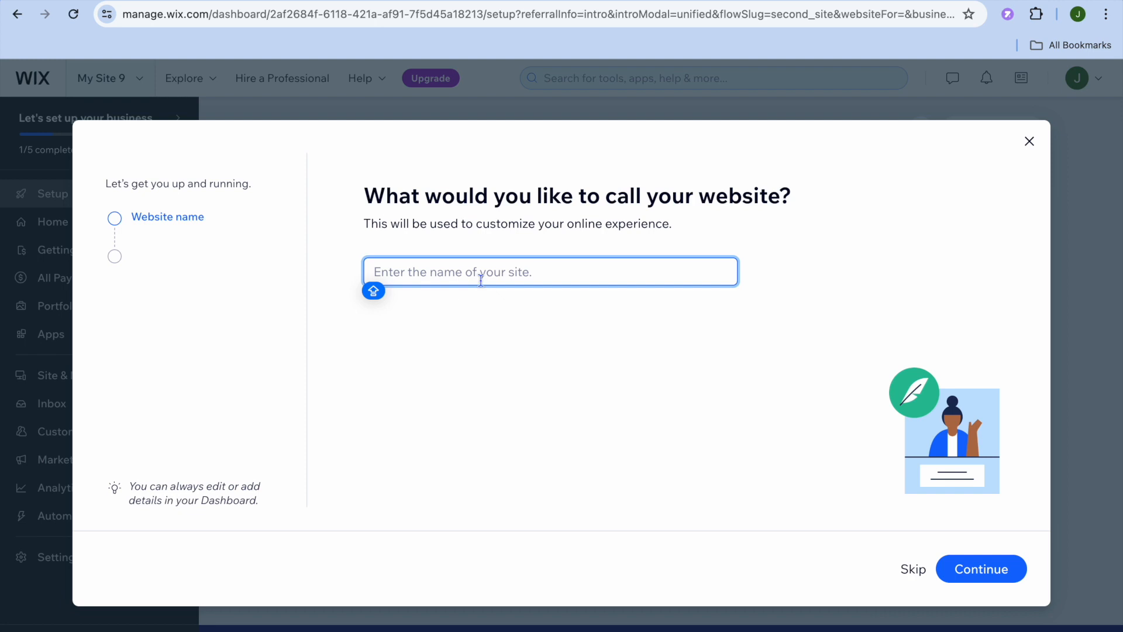
pyautogui.write('JASONS PORT')
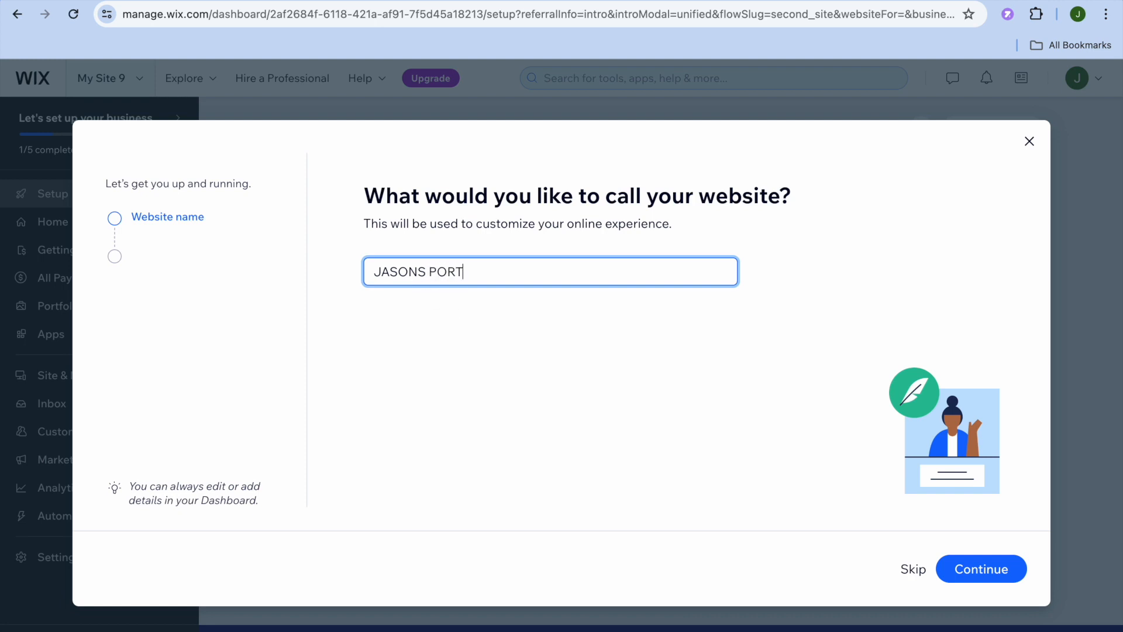
pyautogui.write('FOLIO')
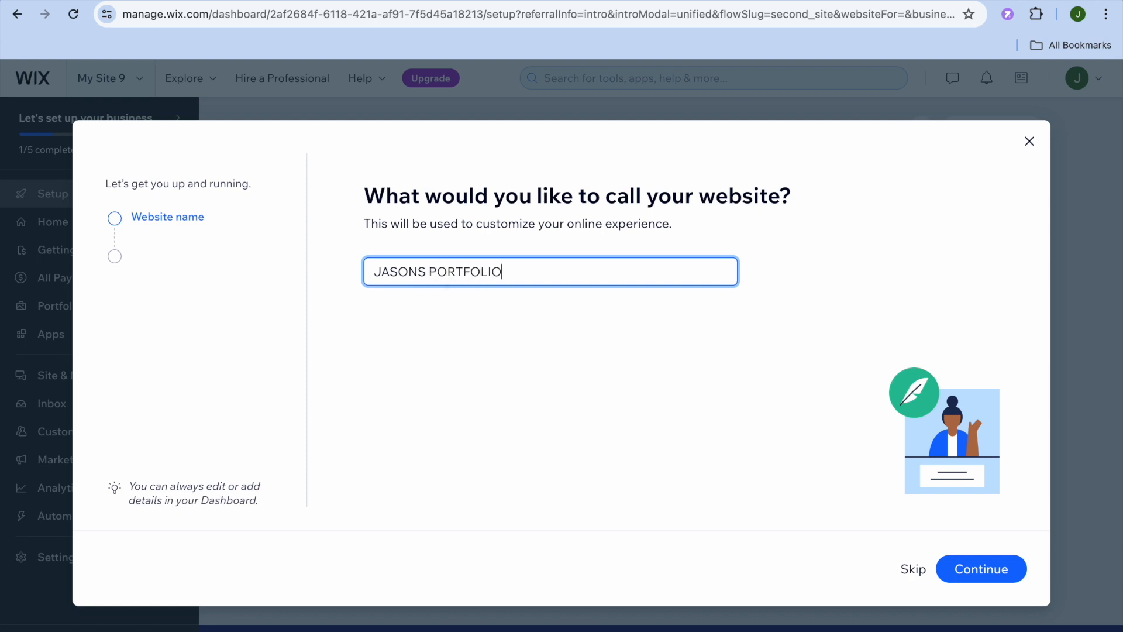
pyautogui.click(982, 576)
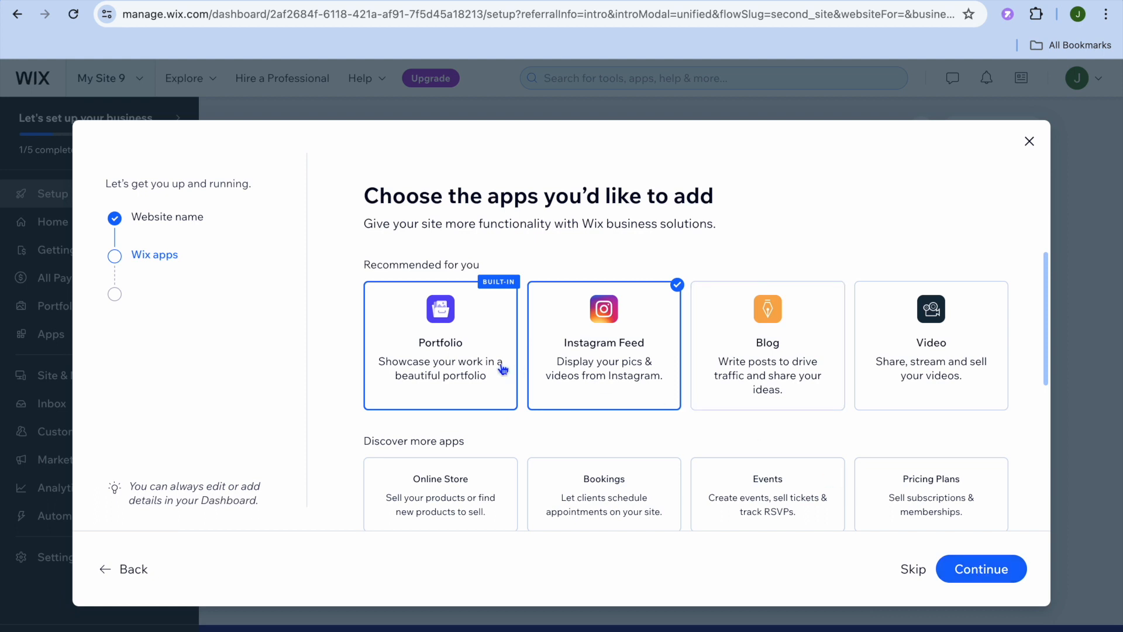
# Add the Blog app to the preselected Portfolio and Instagram Feed apps, check the other available apps and continue.
pyautogui.scroll(-1, 464, 331)
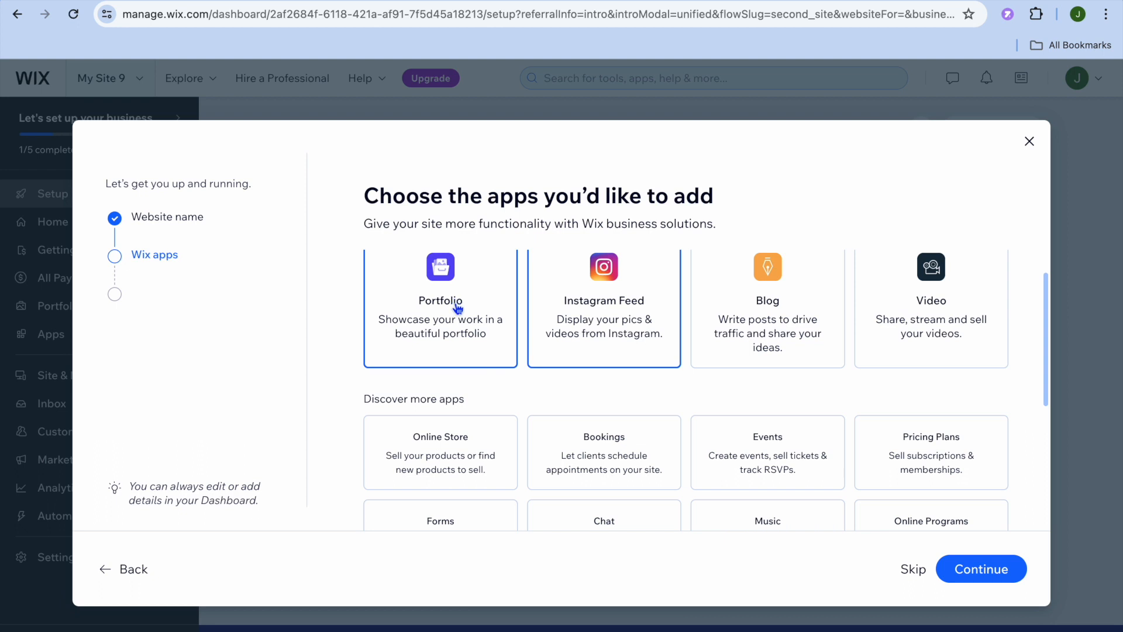
pyautogui.scroll(1, 610, 301)
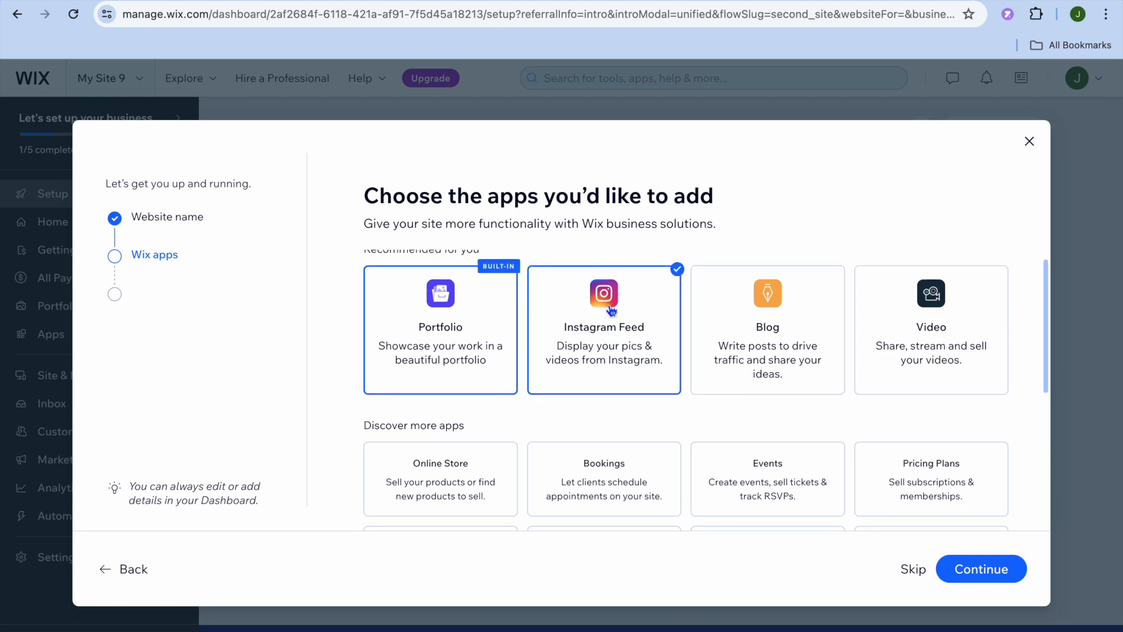
pyautogui.click(779, 332)
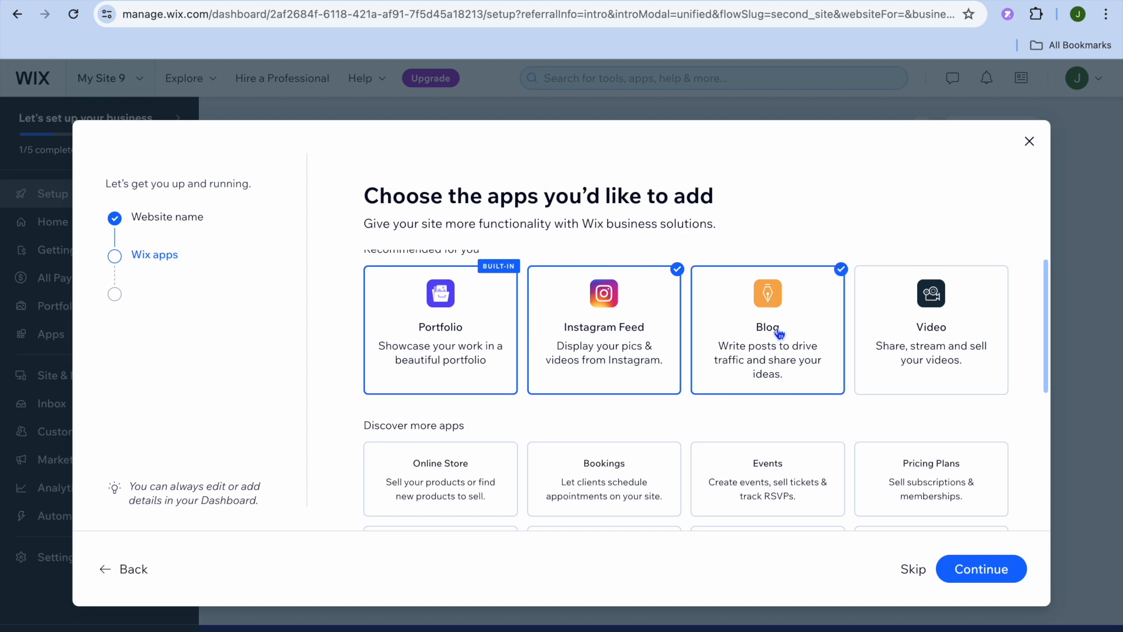
pyautogui.scroll(-1, 772, 342)
pyautogui.scroll(-3, 926, 325)
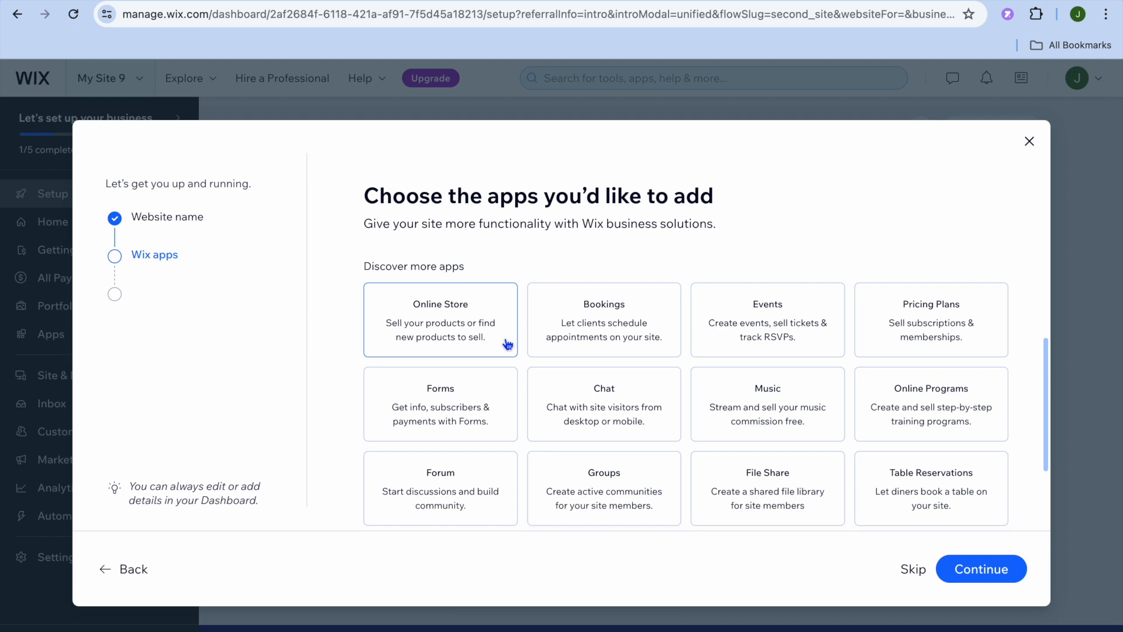
pyautogui.scroll(-3, 508, 343)
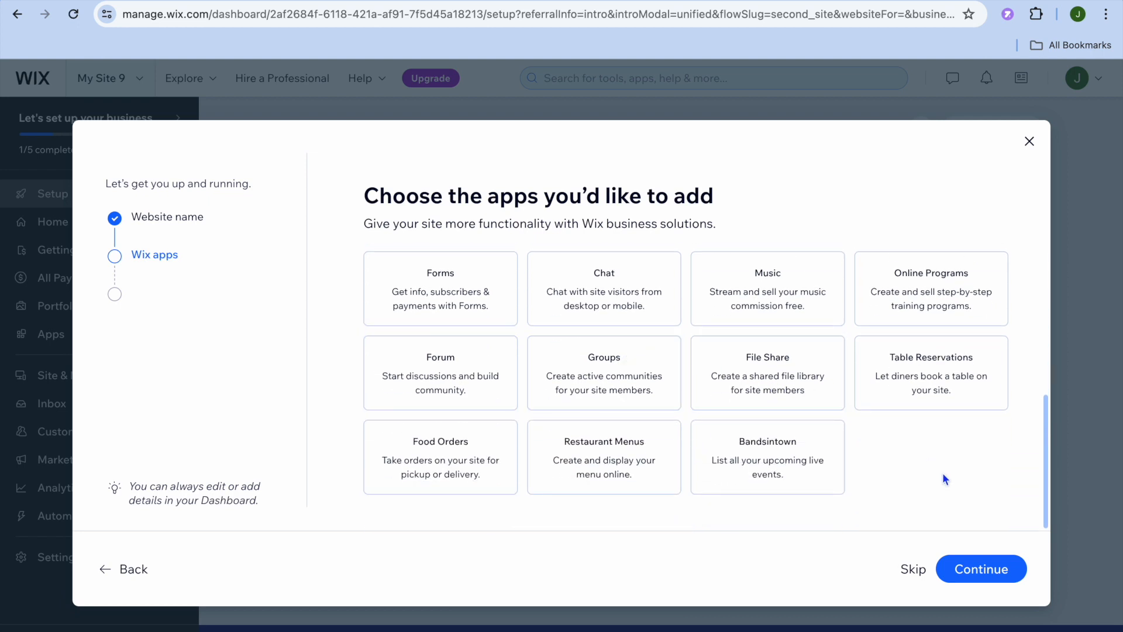
pyautogui.click(992, 577)
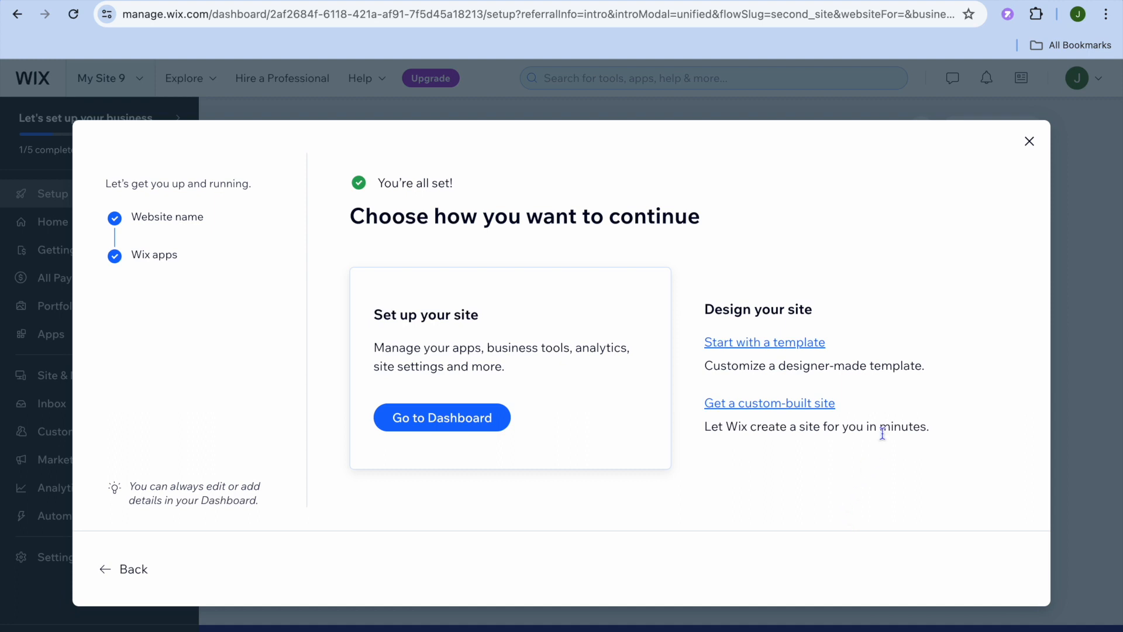
# Choose to start with a template and browse the Portfolios website templates.
pyautogui.click(776, 349)
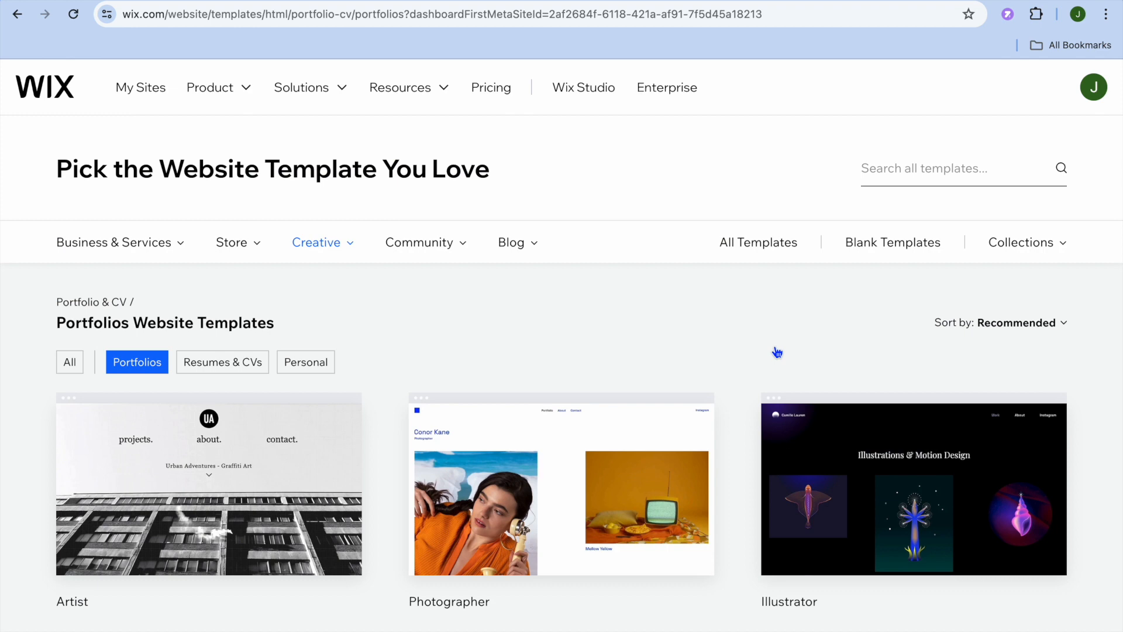
pyautogui.scroll(-5, 776, 351)
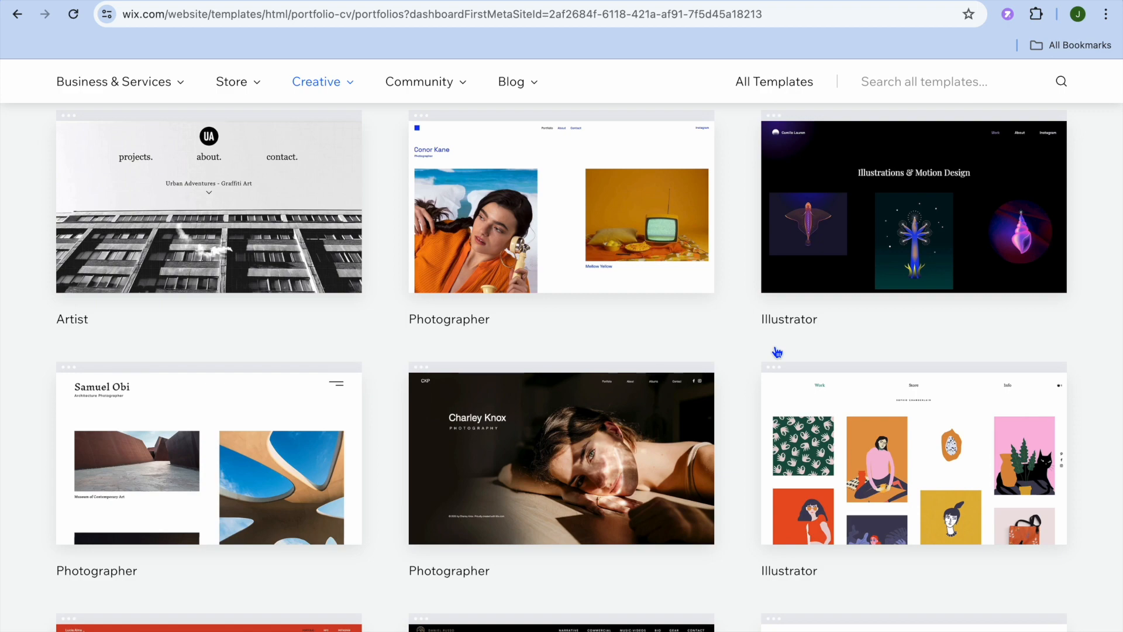
pyautogui.scroll(-12, 776, 352)
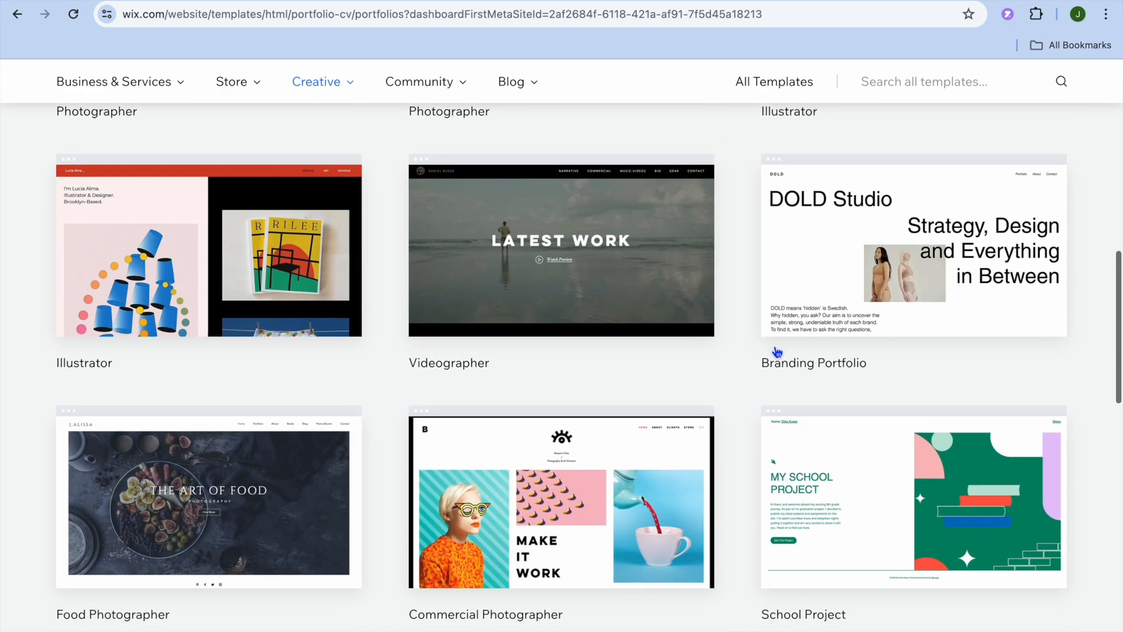
pyautogui.scroll(6, 776, 352)
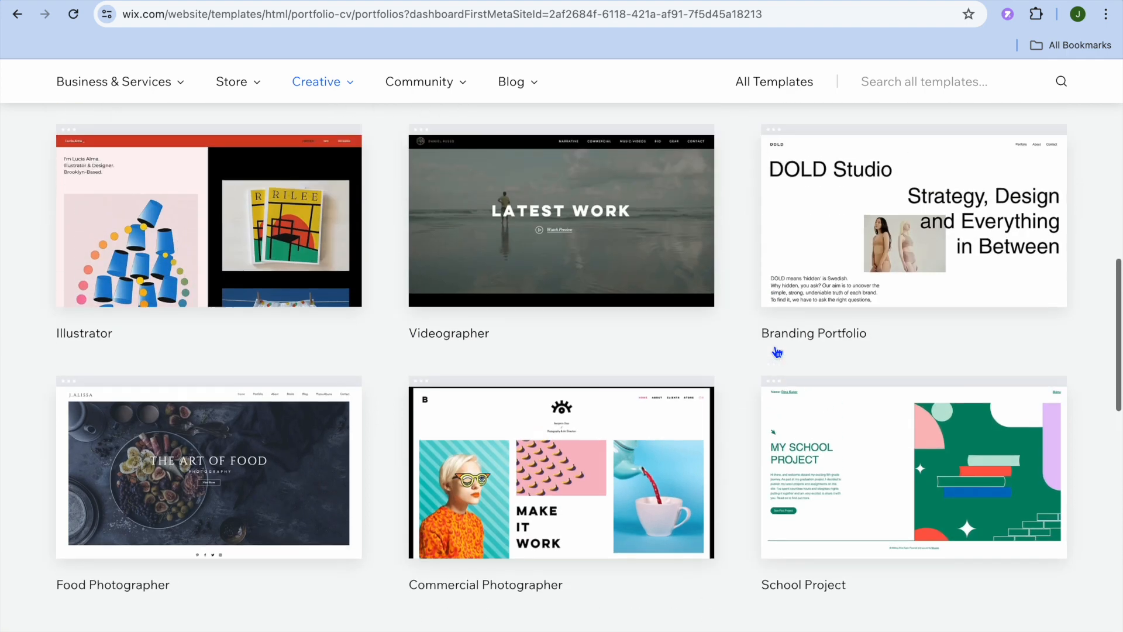
pyautogui.scroll(8, 776, 352)
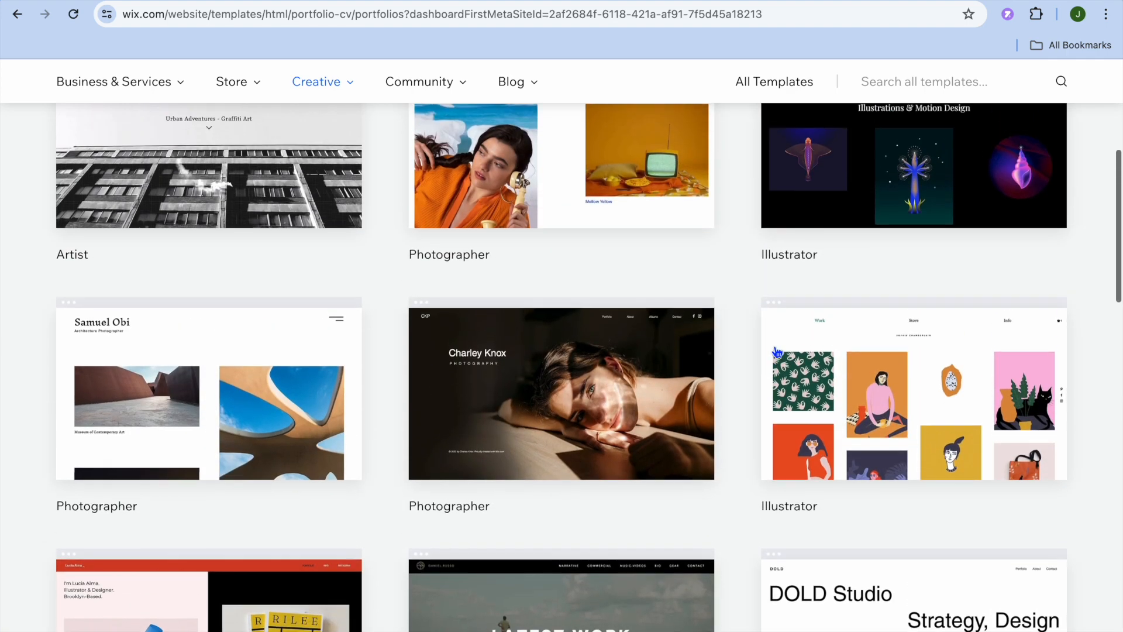
pyautogui.scroll(3, 777, 351)
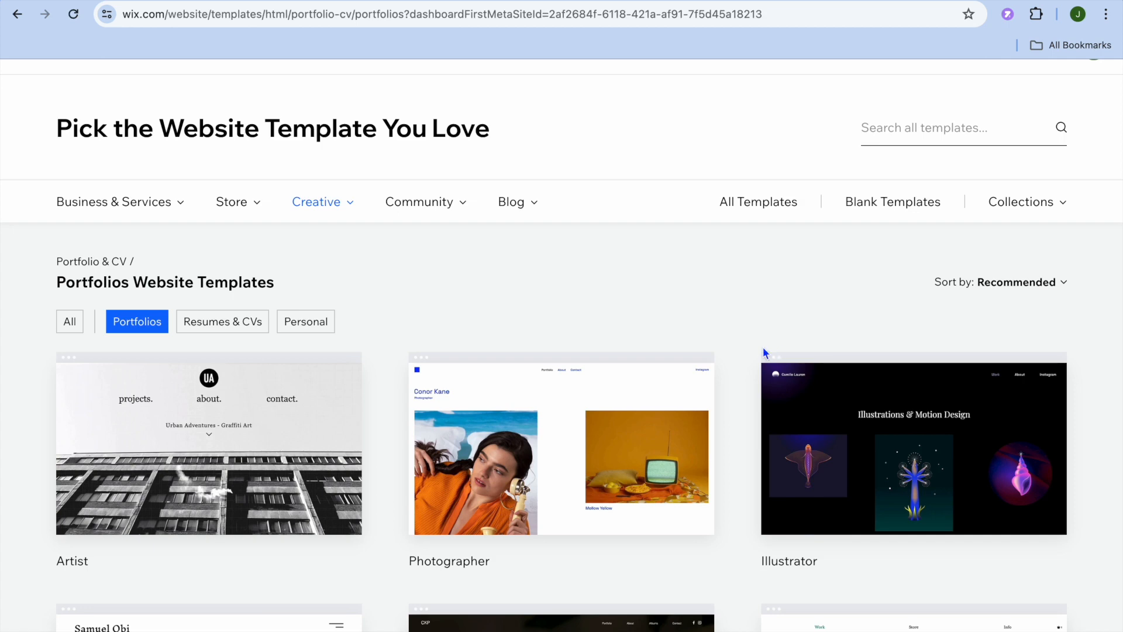
# Filter the templates to the Personal category and open the Acting Resume template for editing.
pyautogui.click(321, 329)
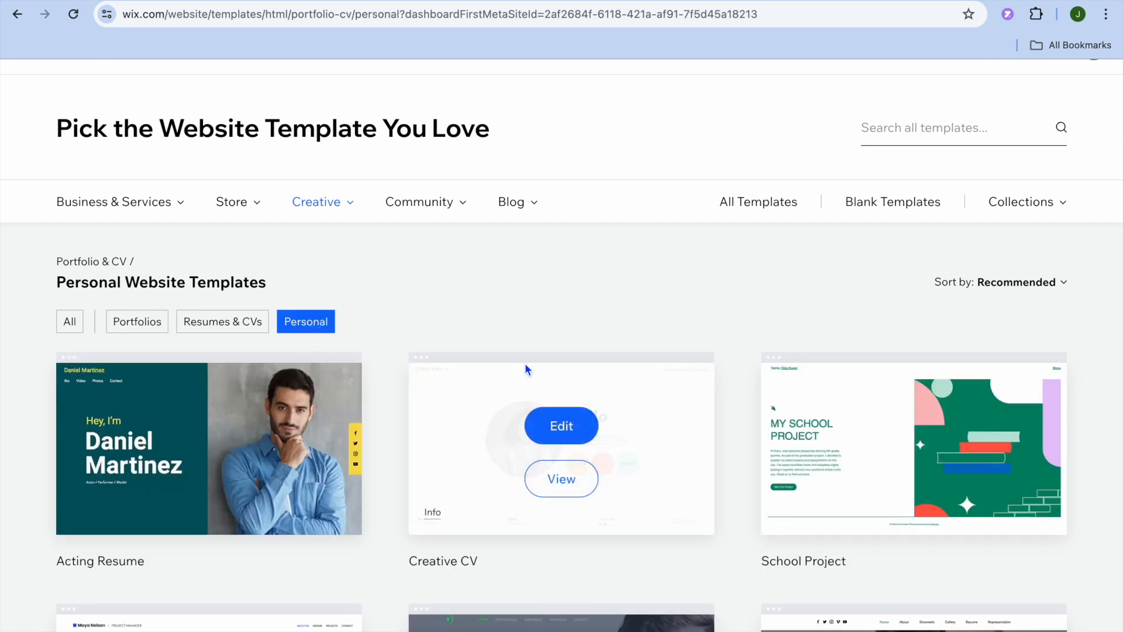
pyautogui.scroll(-3, 525, 367)
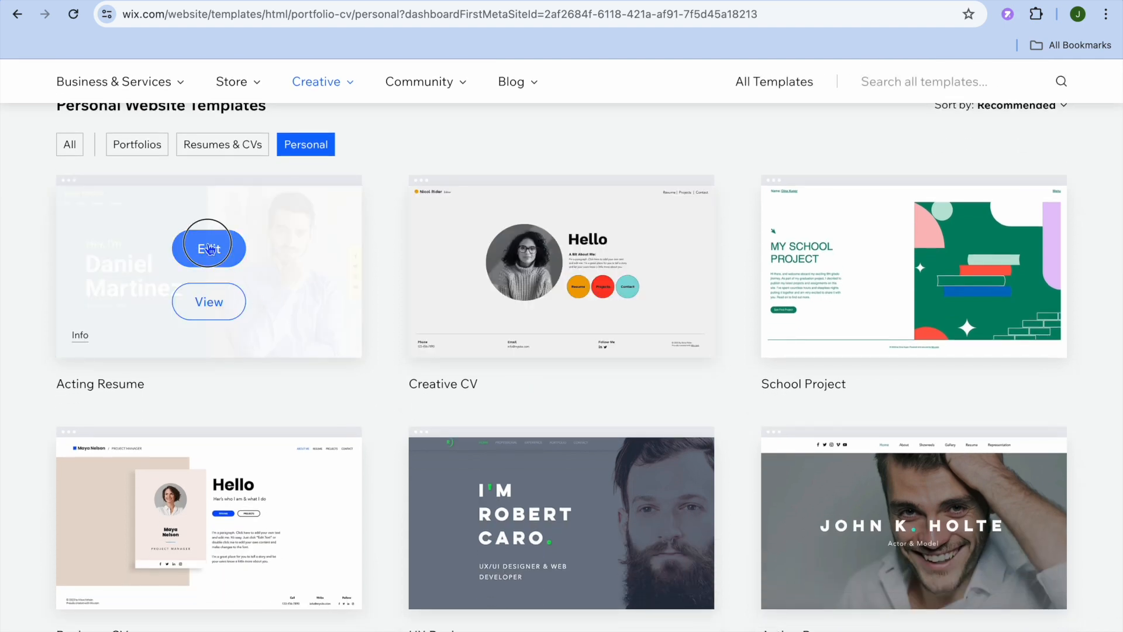
pyautogui.click(210, 250)
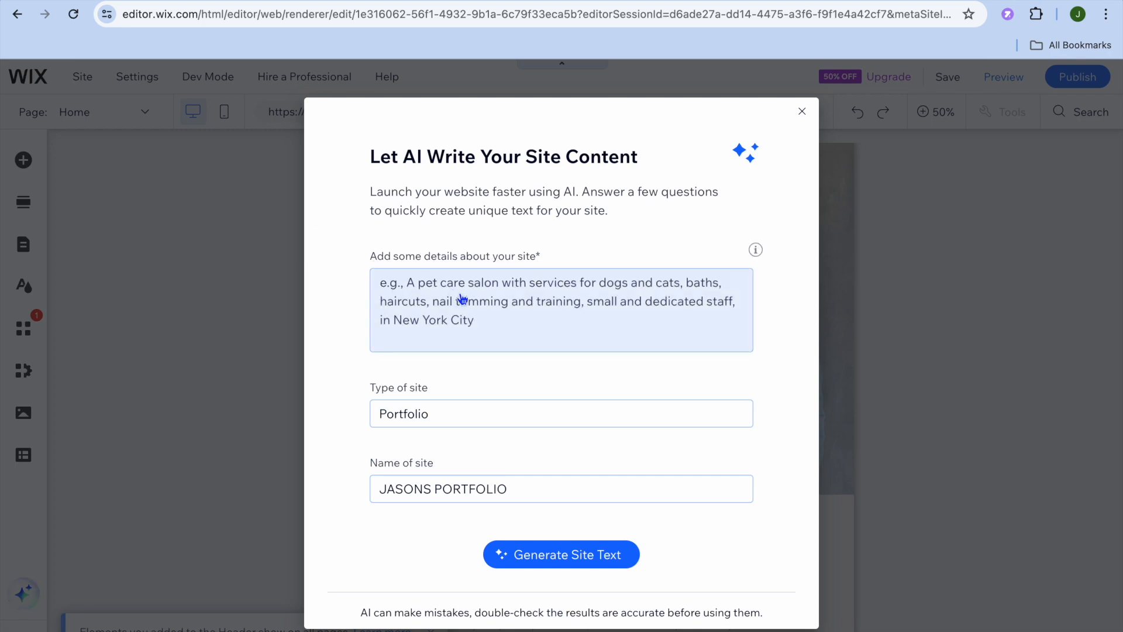
# Skip the AI site text generator and look over the Home page at 100% zoom.
pyautogui.click(802, 112)
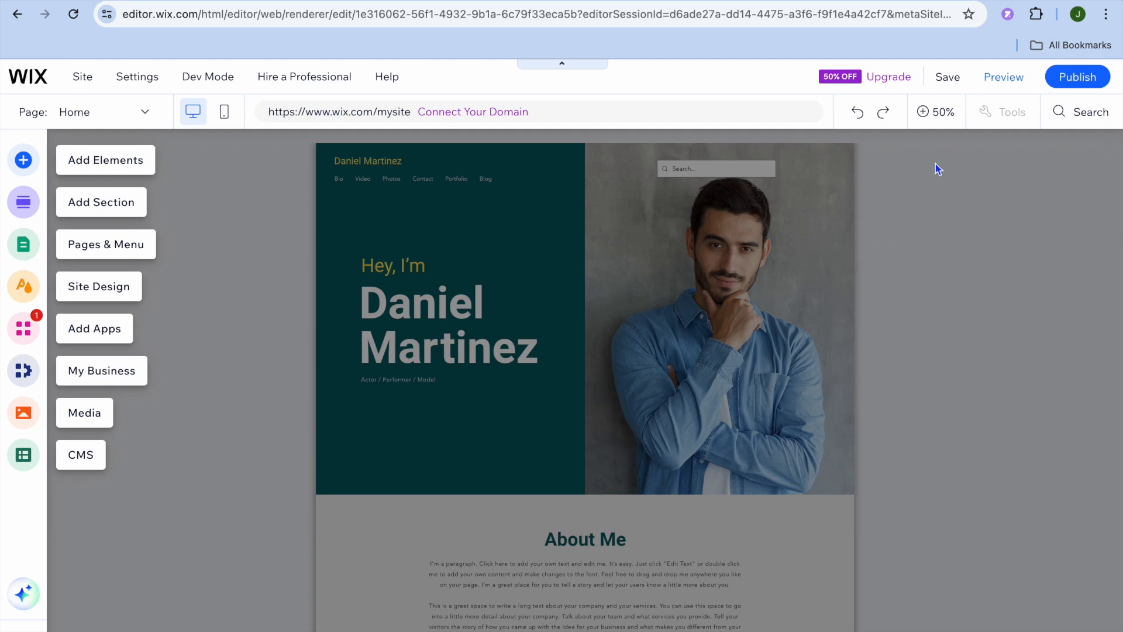
pyautogui.click(942, 114)
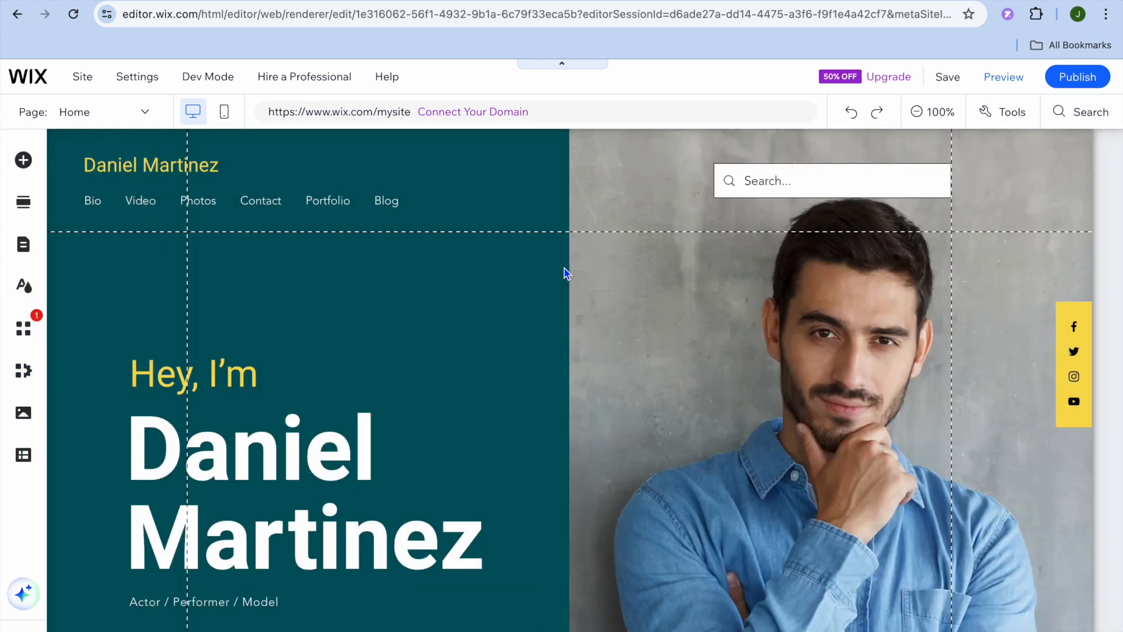
pyautogui.scroll(-8, 565, 273)
pyautogui.scroll(8, 565, 273)
pyautogui.scroll(-8, 565, 273)
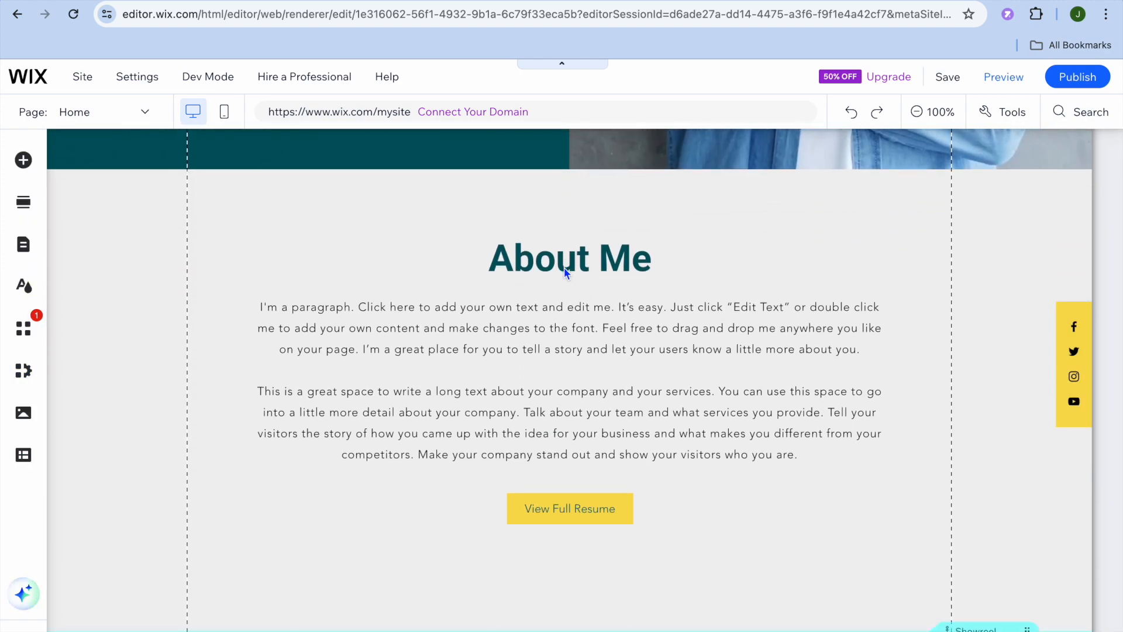
pyautogui.scroll(8, 564, 268)
# Examine the header's quick edit options, including the text of its name button.
pyautogui.click(292, 218)
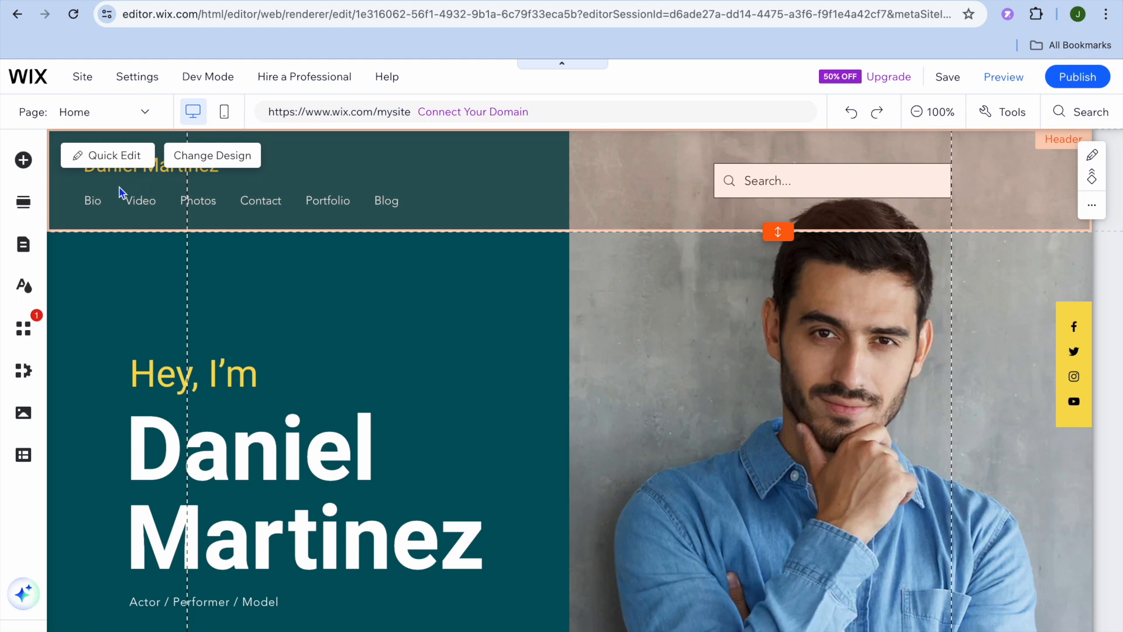
pyautogui.click(113, 159)
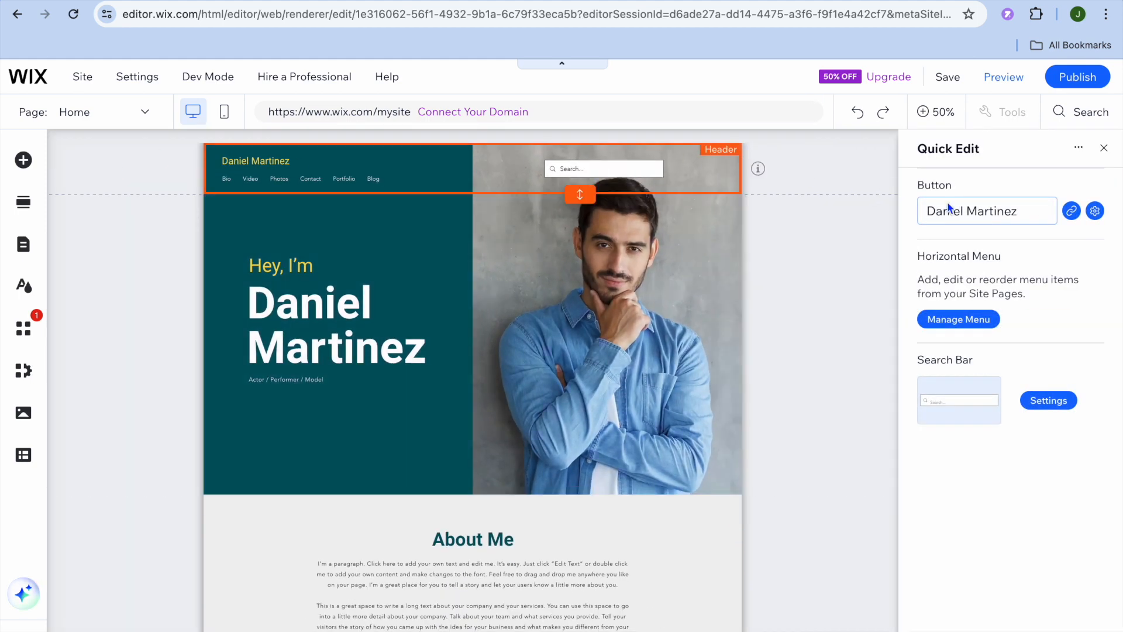
pyautogui.tripleClick(988, 212)
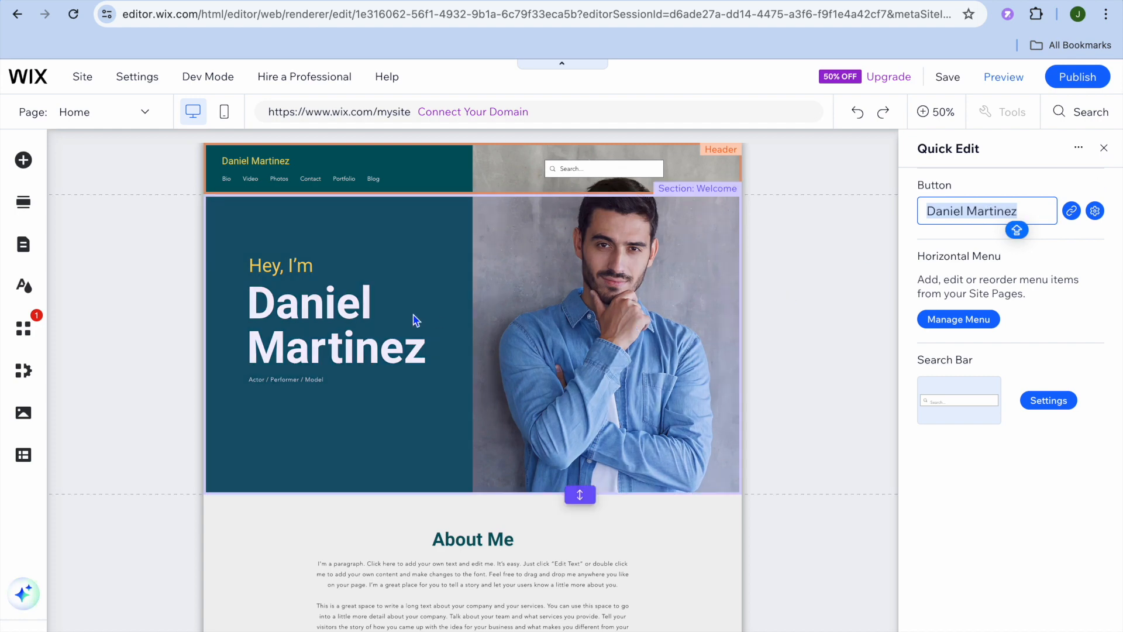
pyautogui.click(1103, 148)
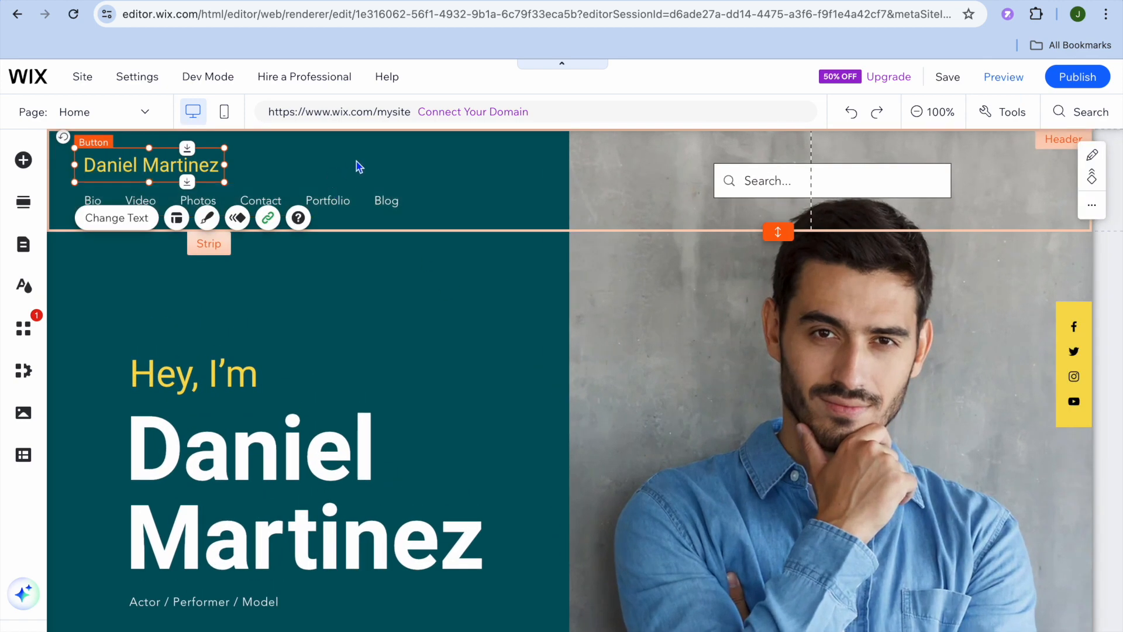
# Browse the background choices available for the header strip without applying one.
pyautogui.click(356, 160)
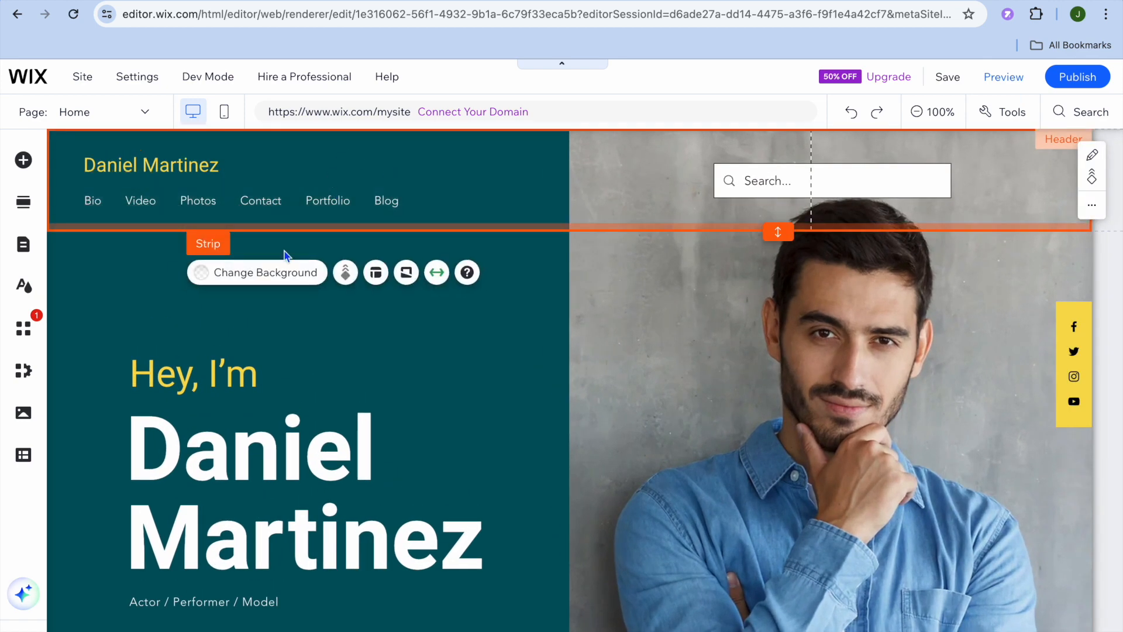
pyautogui.click(264, 279)
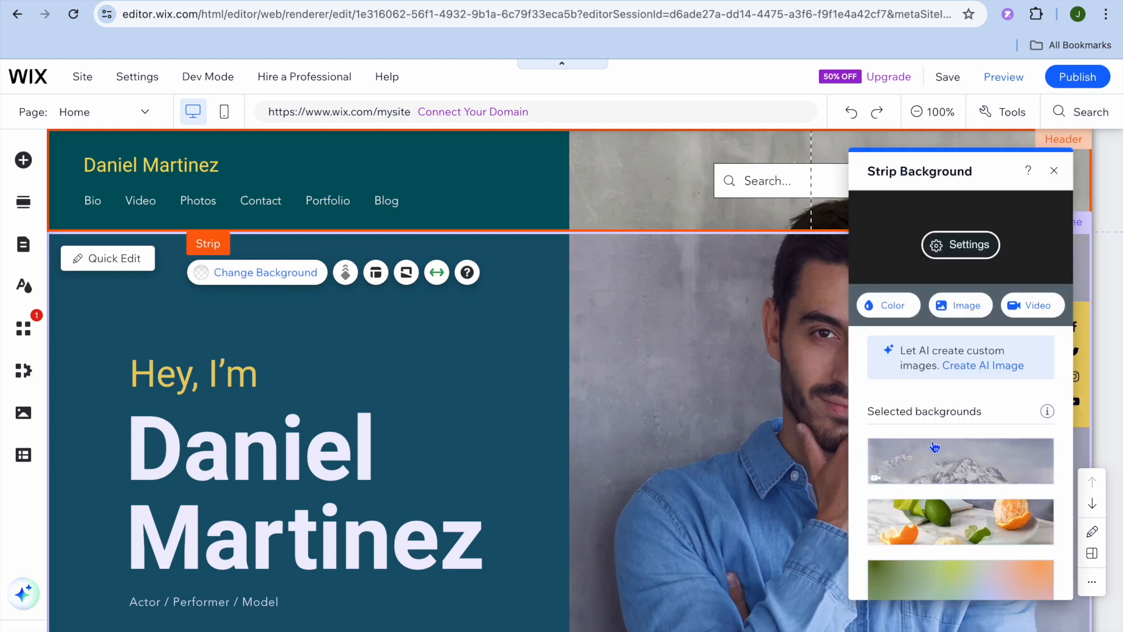
pyautogui.scroll(-5, 929, 461)
pyautogui.scroll(-2, 928, 461)
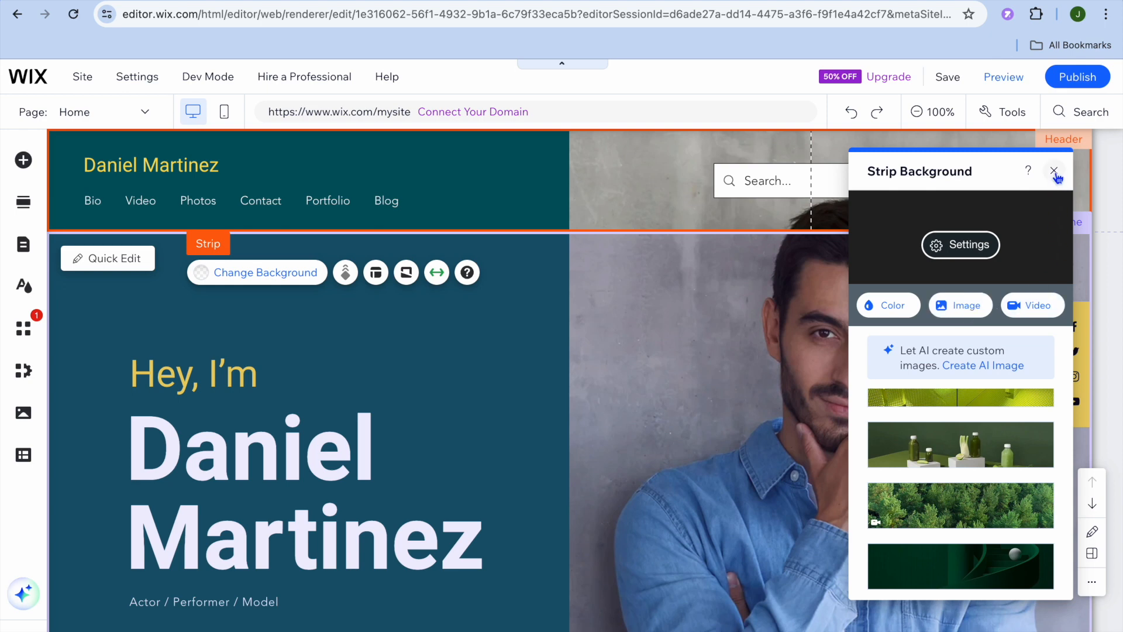
pyautogui.click(1055, 172)
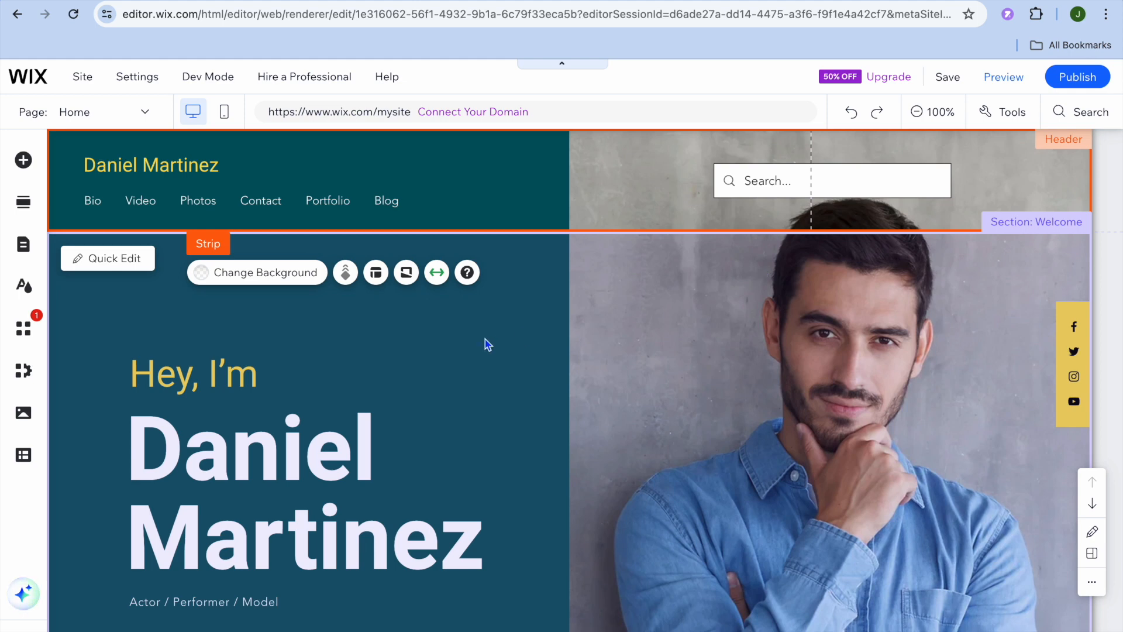
# Review the Welcome section's quick edit content, covering its backgrounds, titles and paragraph.
pyautogui.click(245, 419)
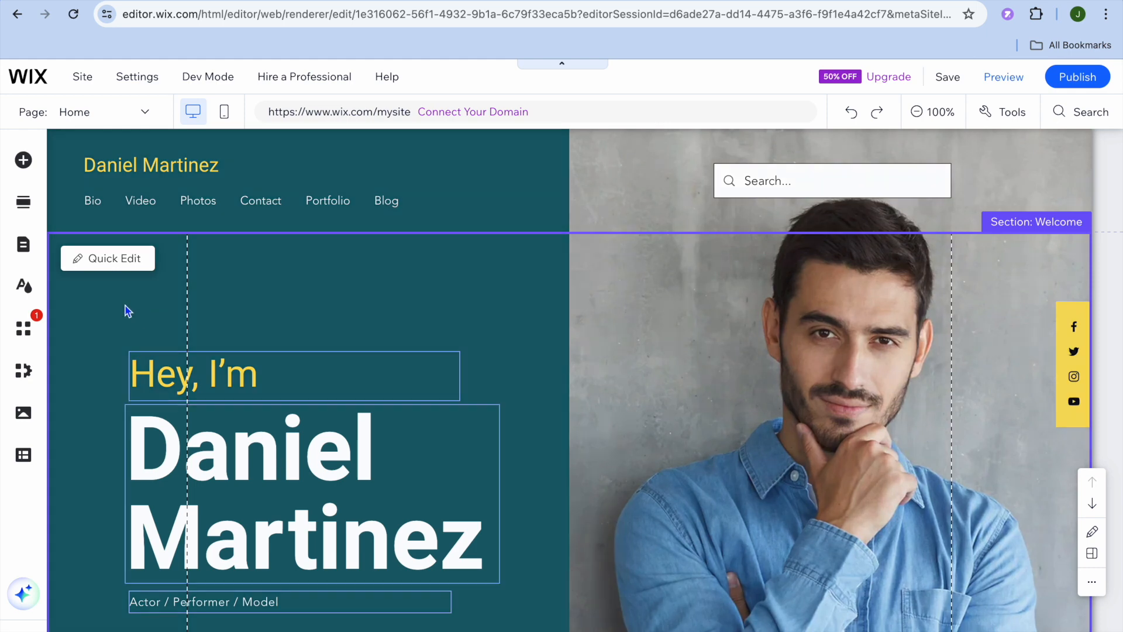
pyautogui.click(105, 263)
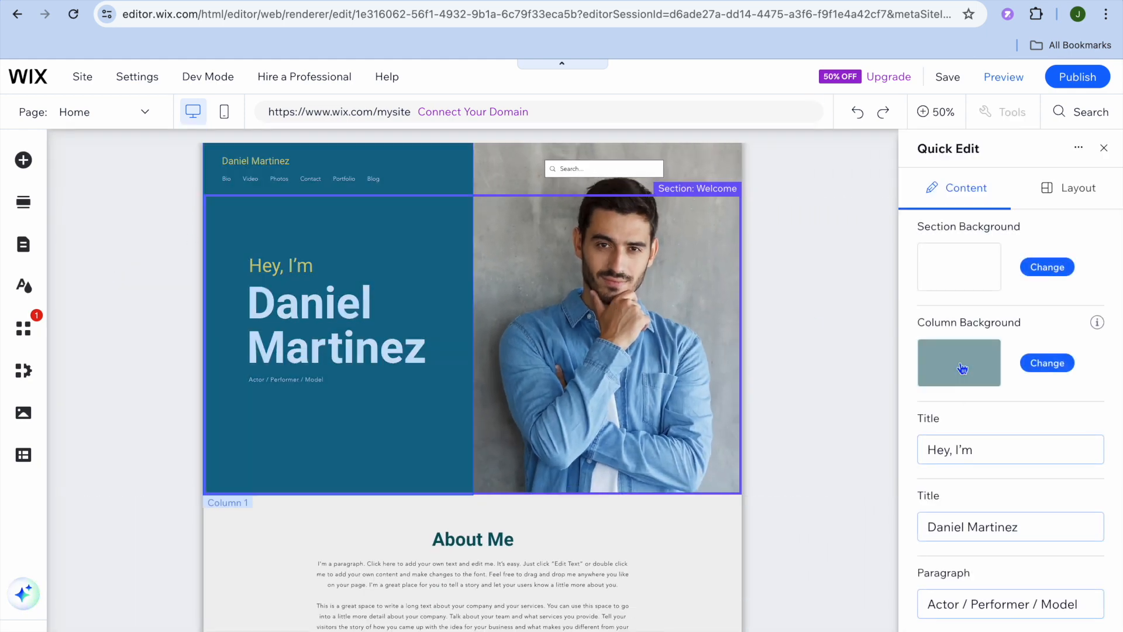
pyautogui.scroll(-2, 962, 368)
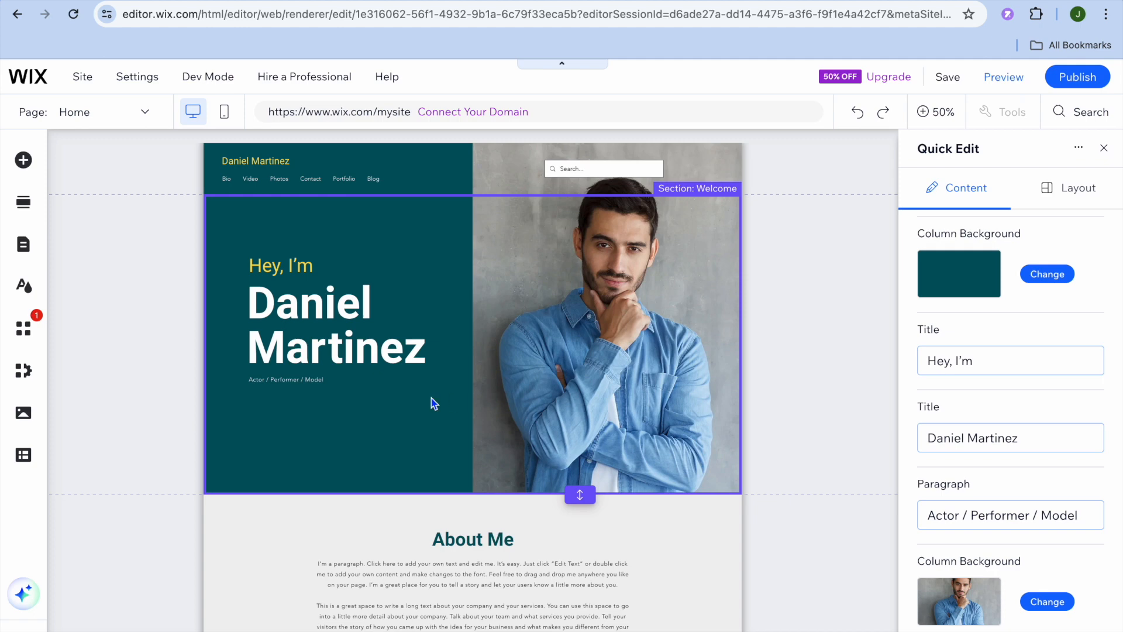
pyautogui.click(1104, 148)
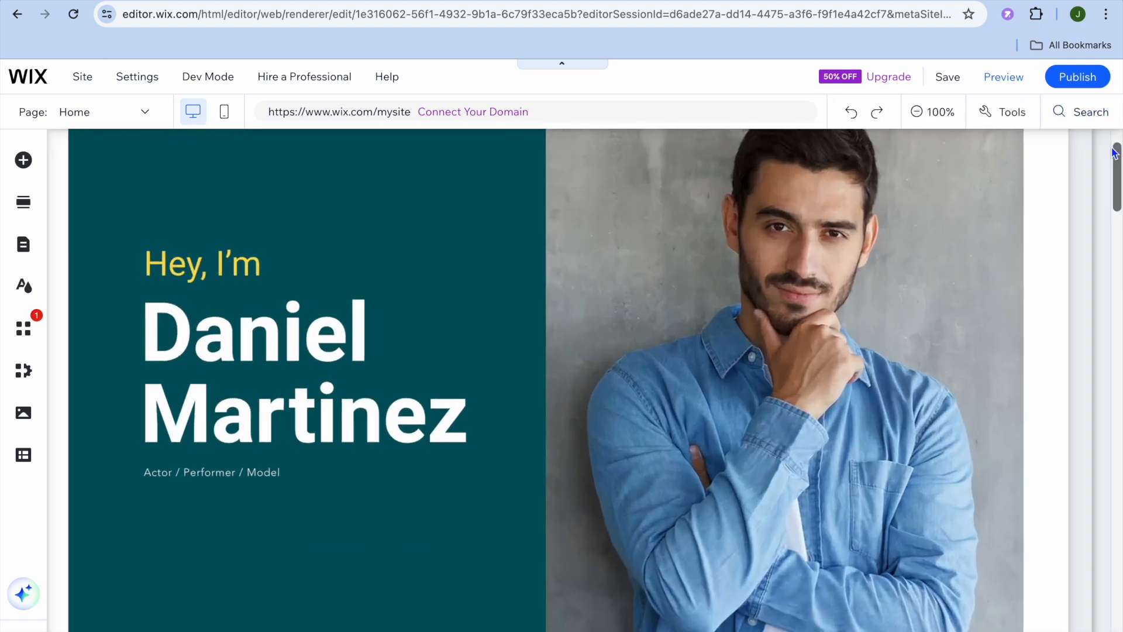
# Browse the elements that can be added to the site, including Video & Music, Payments and Donation Campaigns.
pyautogui.scroll(-5, 430, 415)
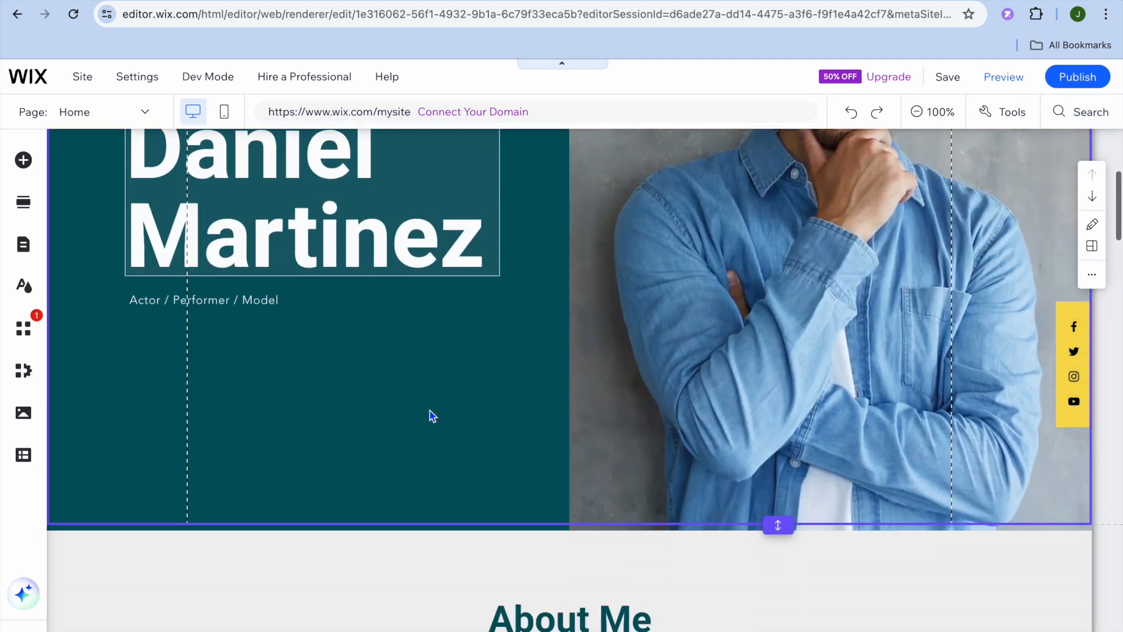
pyautogui.scroll(2, 430, 415)
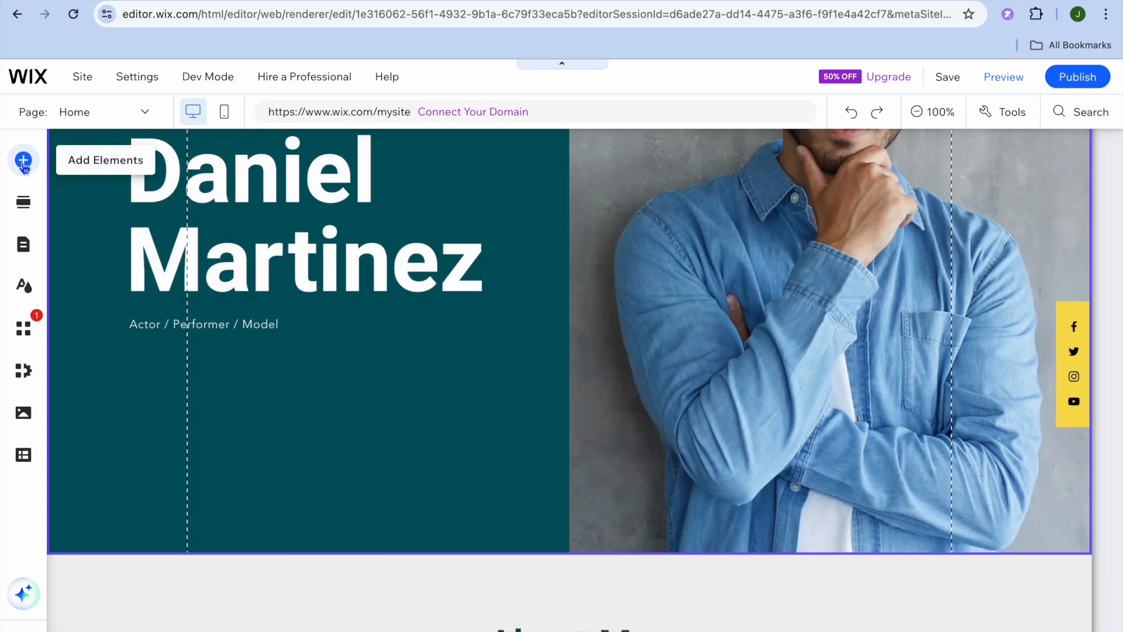
pyautogui.click(24, 160)
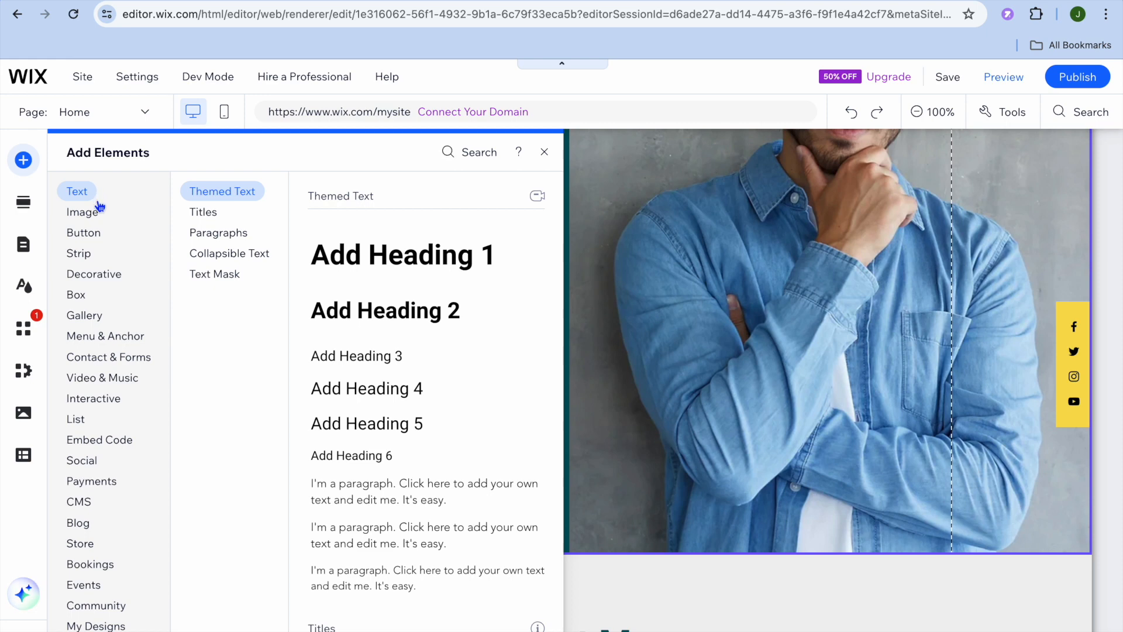
pyautogui.moveTo(101, 245)
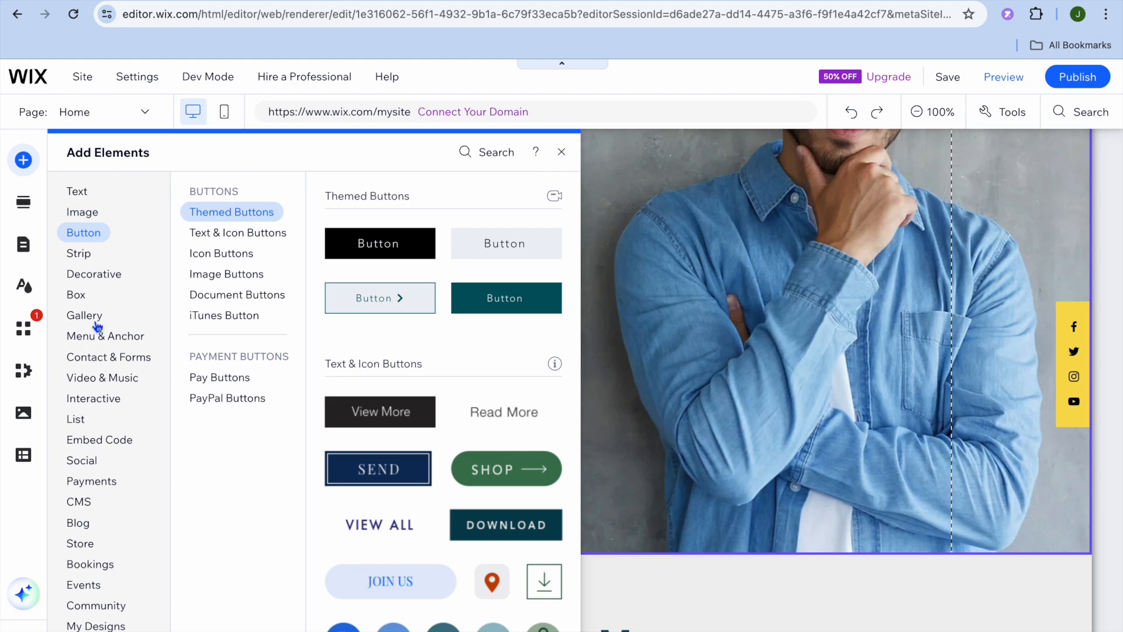
pyautogui.click(103, 378)
pyautogui.click(110, 481)
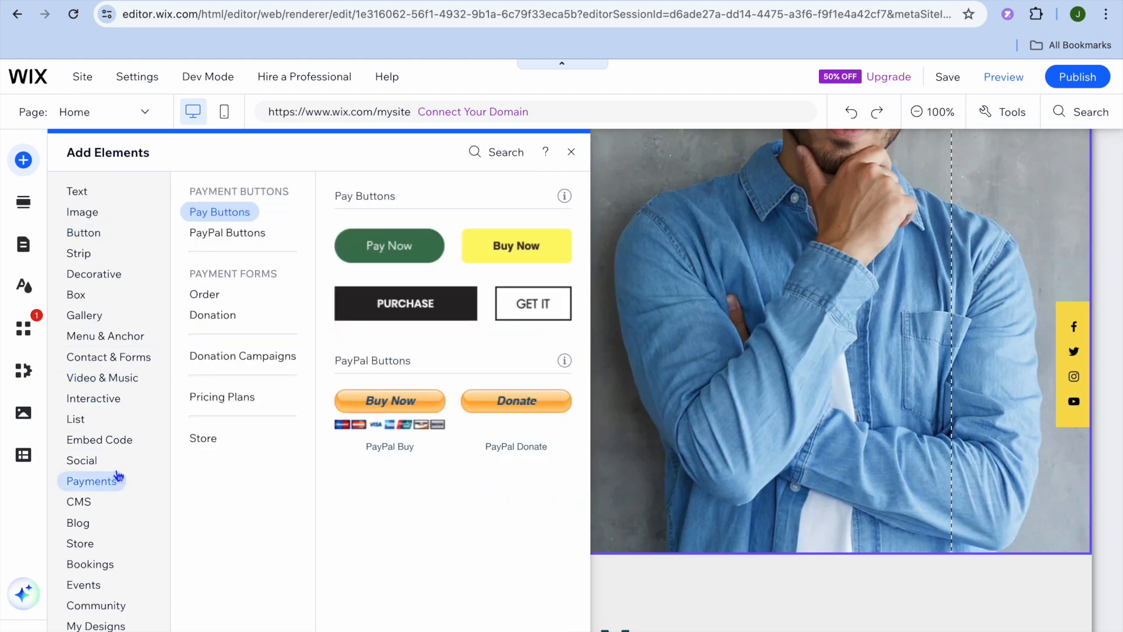
pyautogui.click(304, 358)
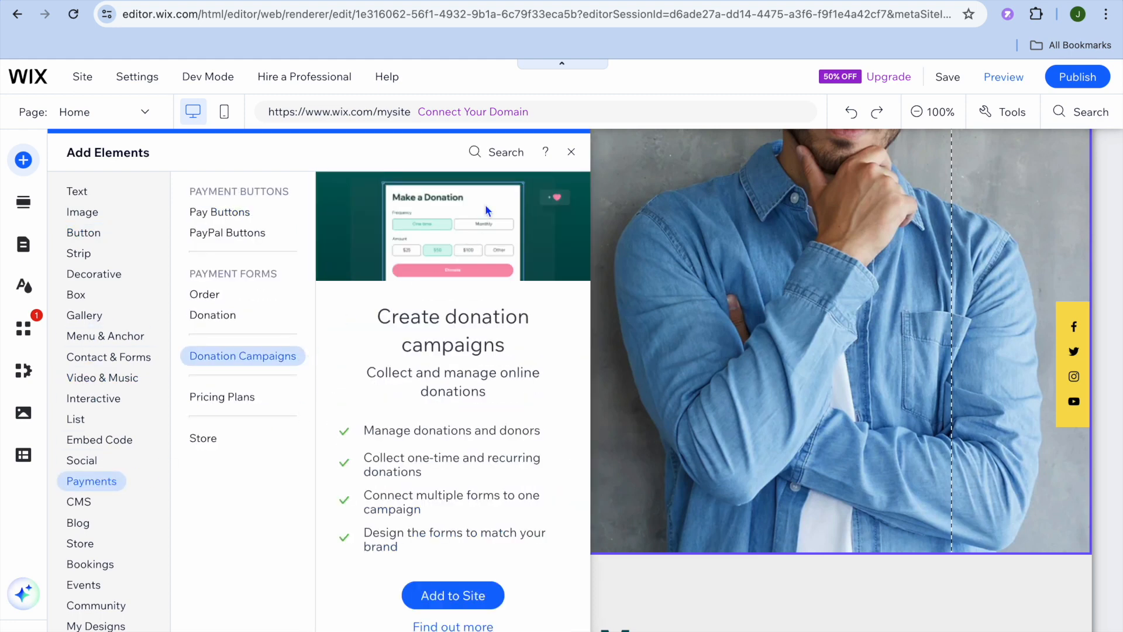
pyautogui.click(570, 151)
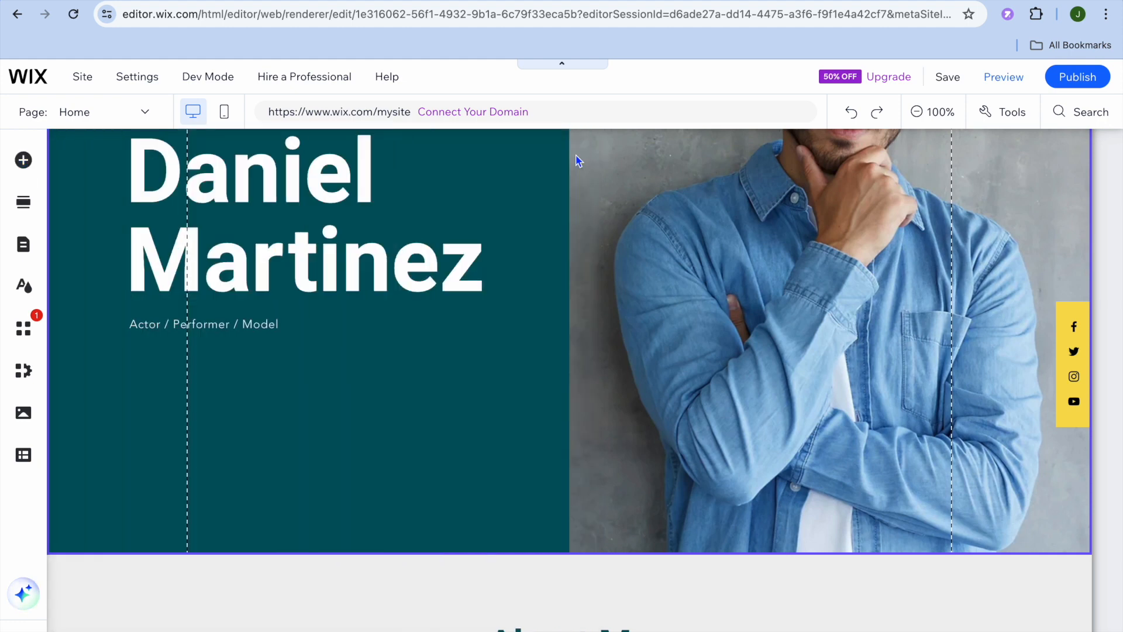
# Go to the About Me section of the Home page, select it and review its content.
pyautogui.scroll(-10, 458, 441)
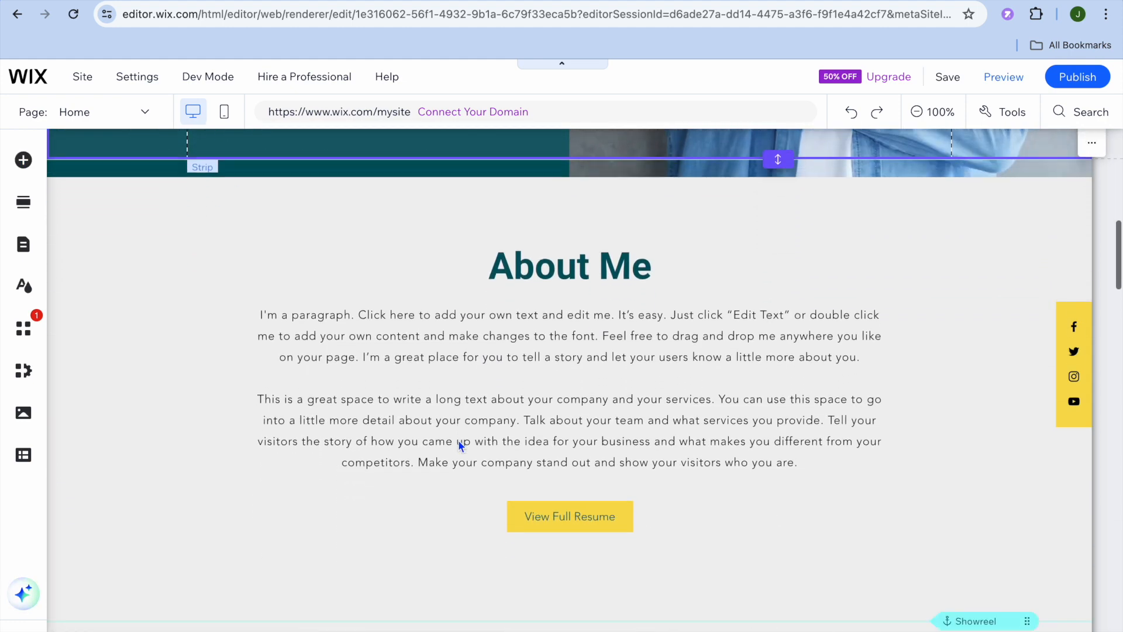
pyautogui.scroll(2, 457, 447)
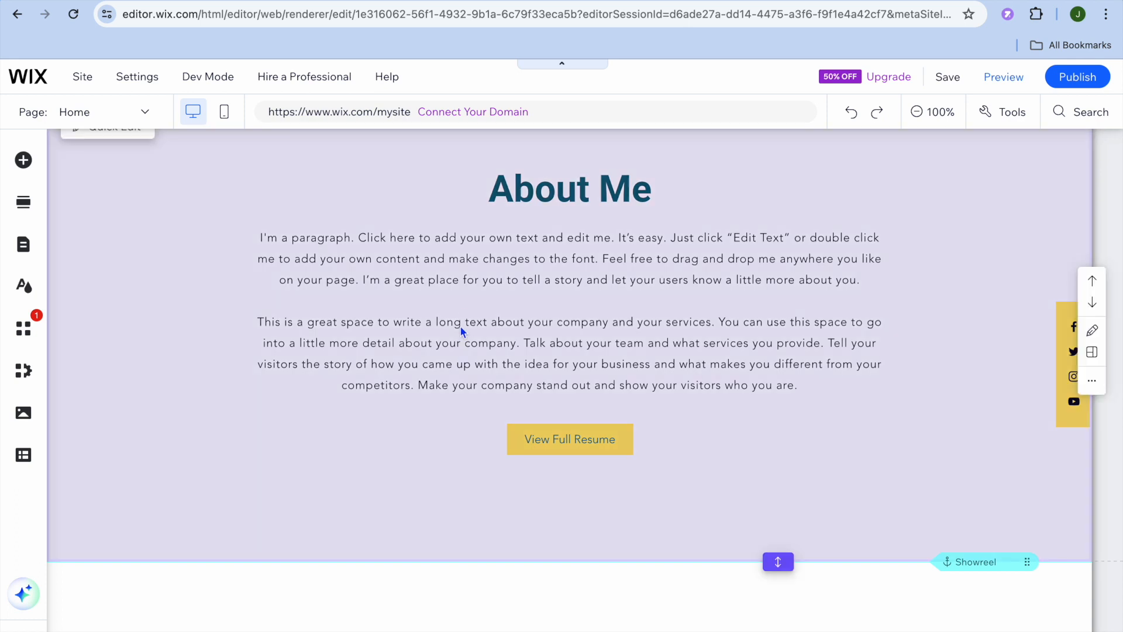
pyautogui.click(462, 308)
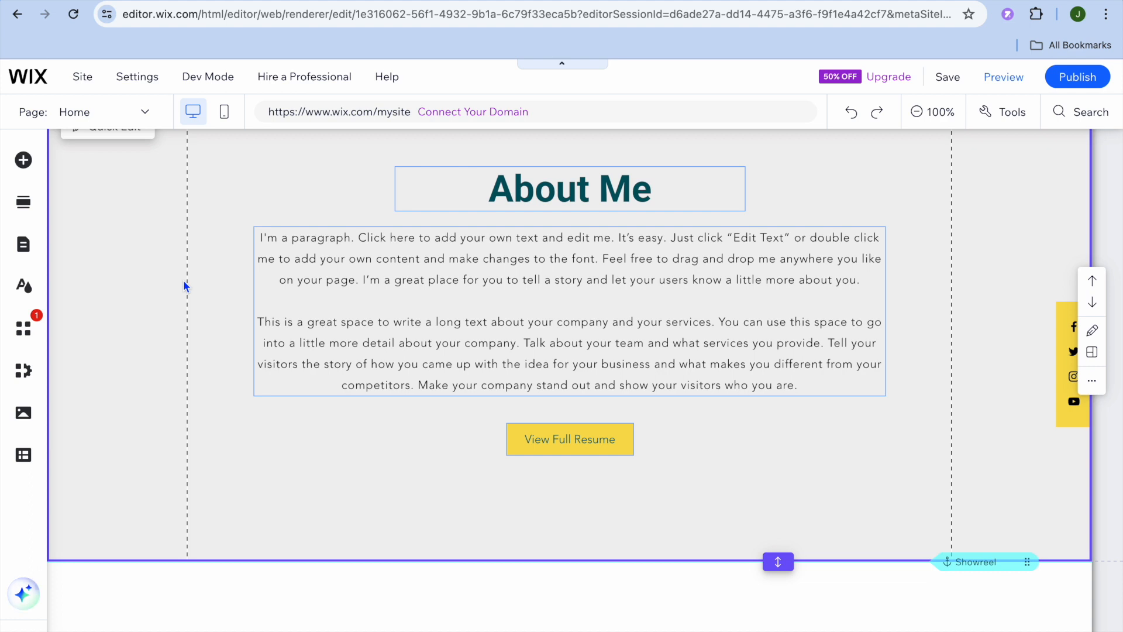
# Switch to the Portfolio page and look over its intro text and project gallery.
pyautogui.click(111, 117)
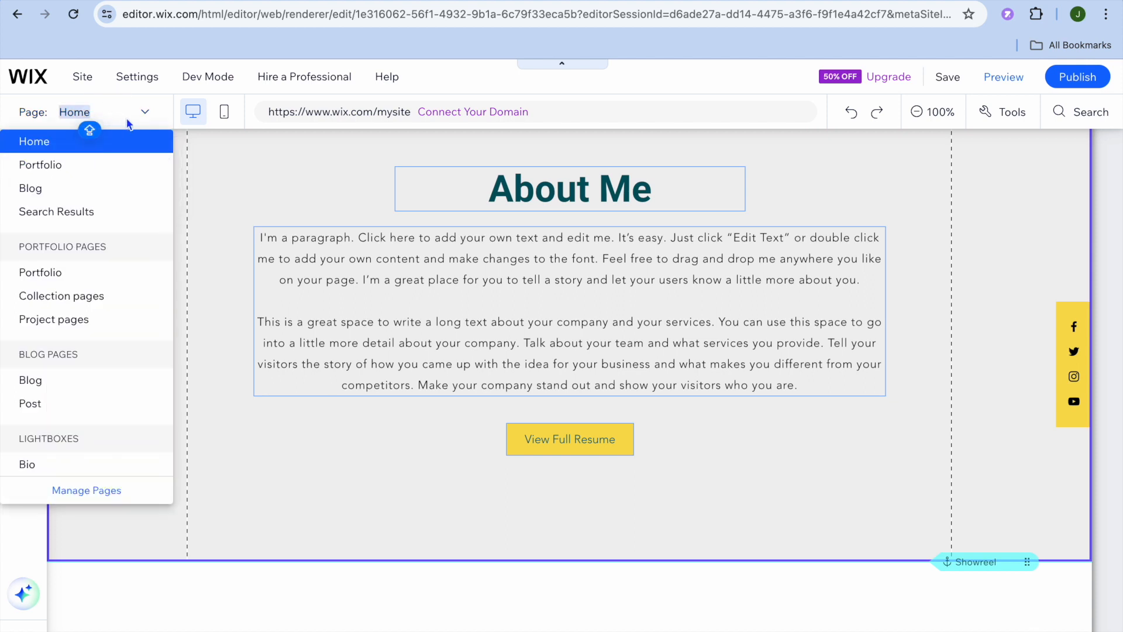
pyautogui.click(81, 166)
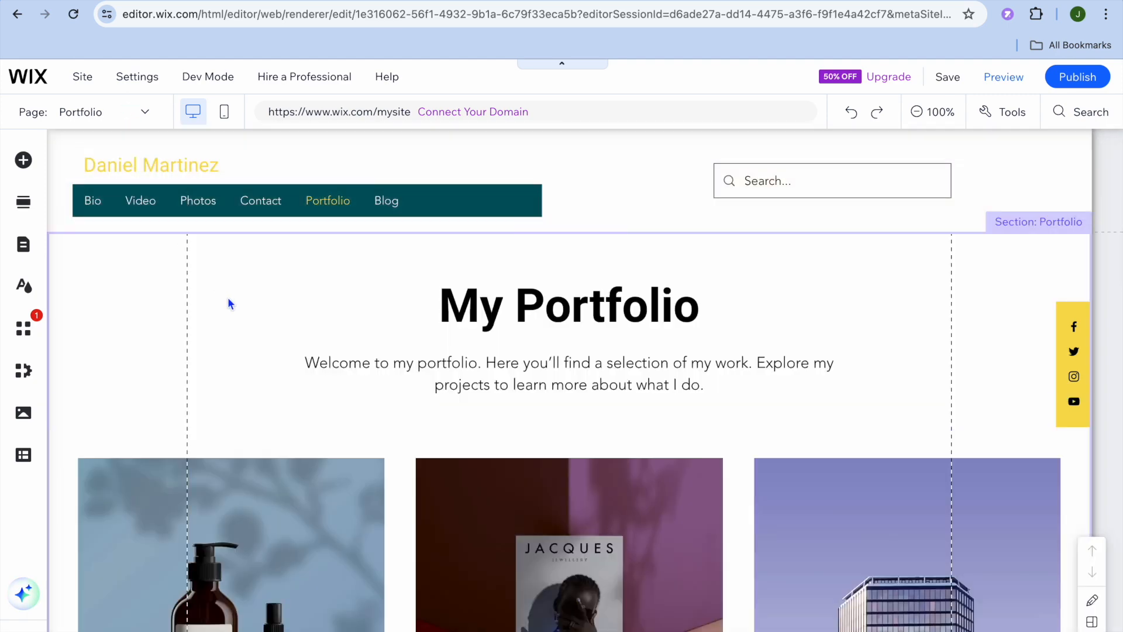
pyautogui.scroll(-5, 230, 303)
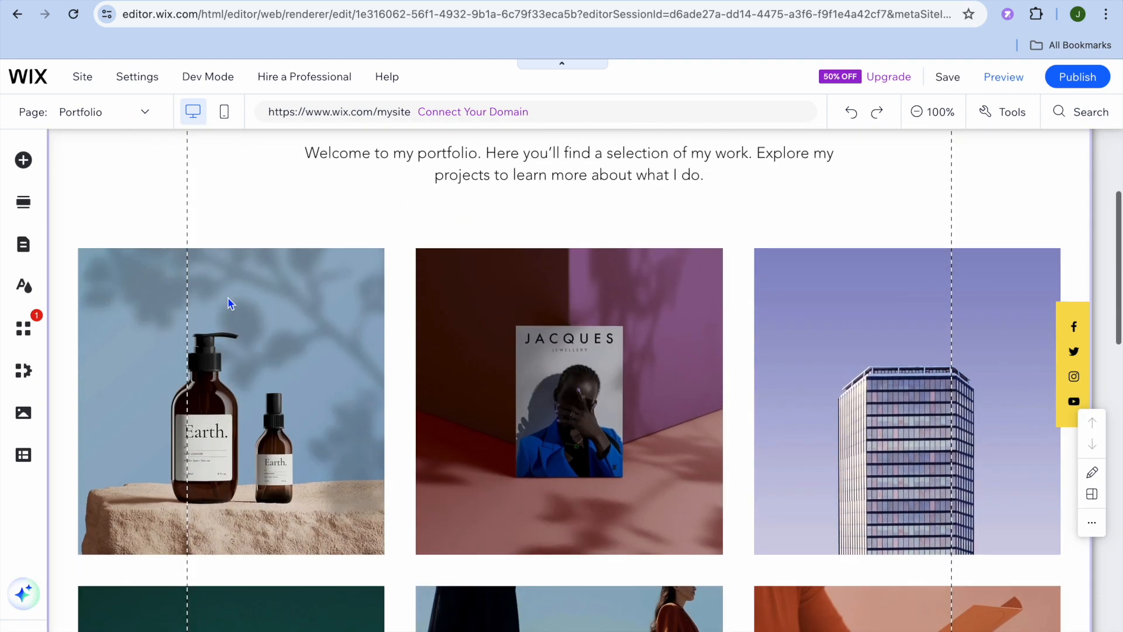
pyautogui.scroll(3, 228, 300)
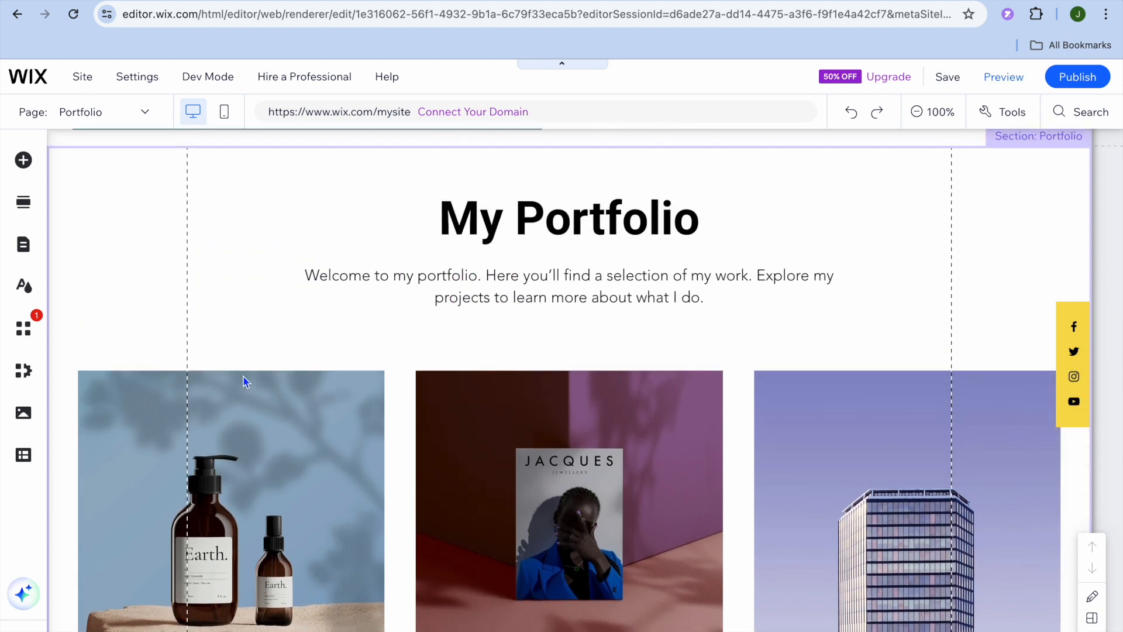
pyautogui.scroll(2, 244, 378)
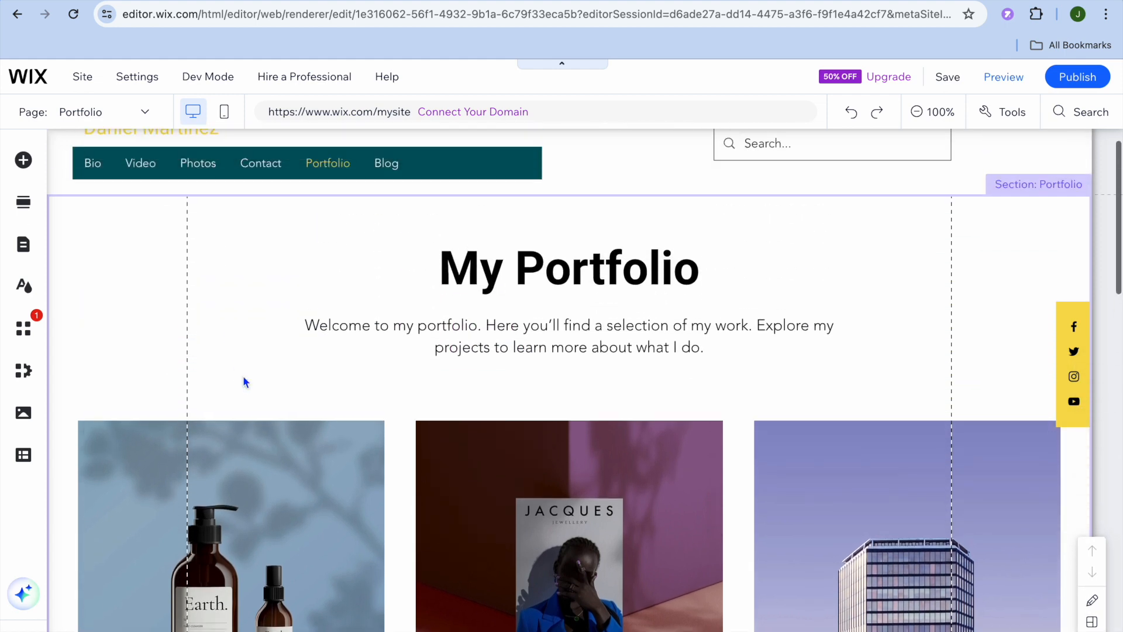
# Open the Portfolio section's project manager and check the bulk actions for all projects, leaving none selected.
pyautogui.click(211, 446)
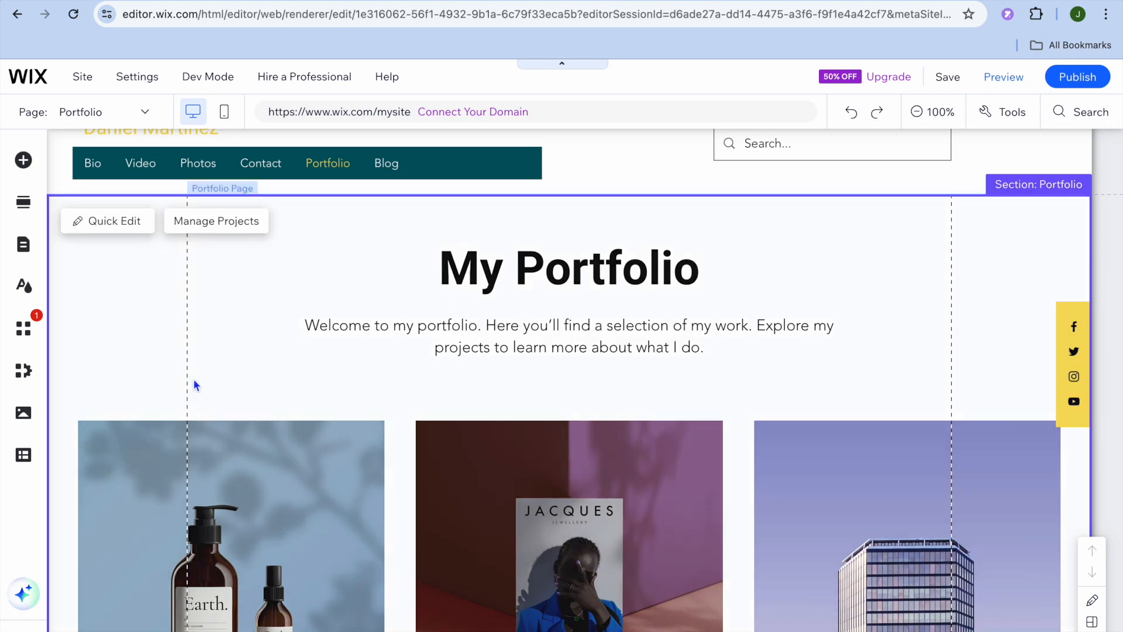
pyautogui.click(210, 227)
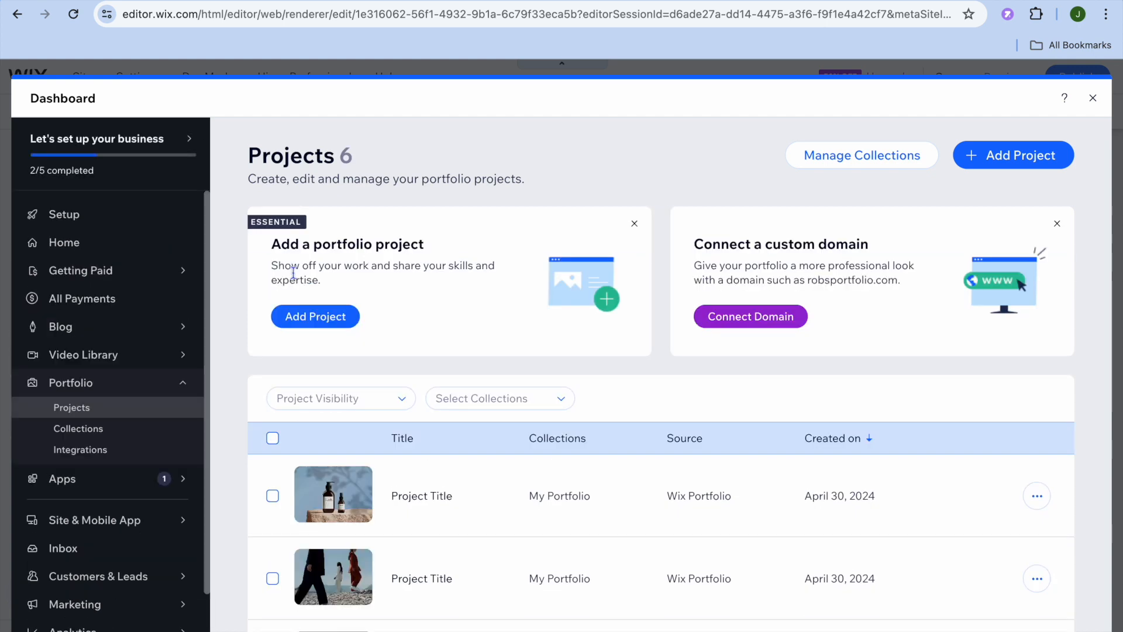
pyautogui.scroll(-1, 293, 274)
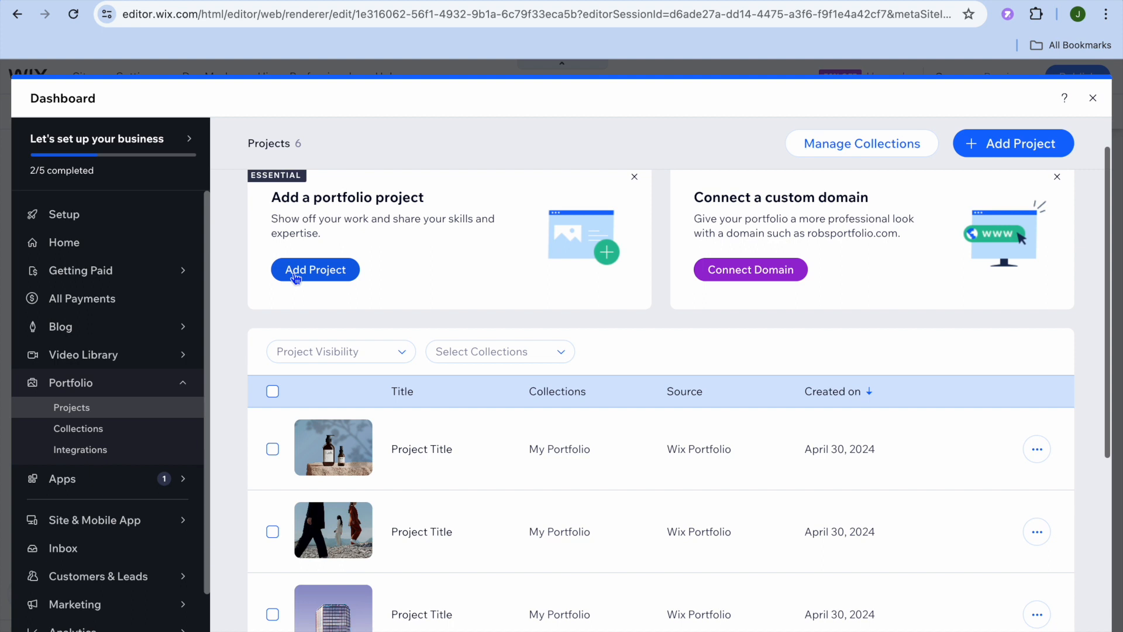
pyautogui.click(273, 392)
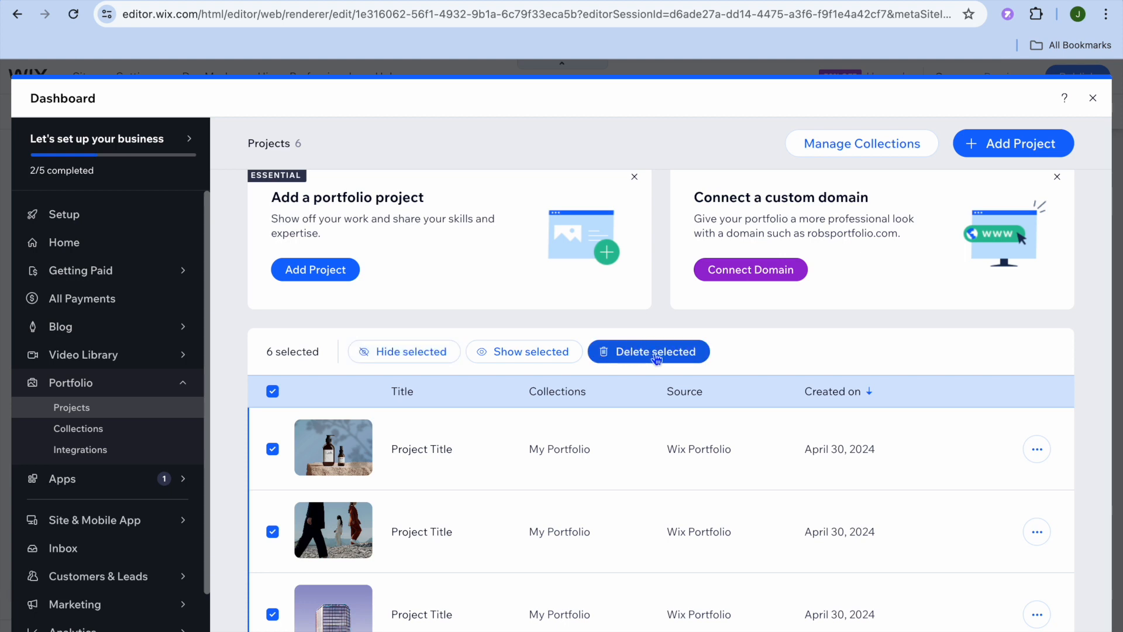
pyautogui.click(272, 393)
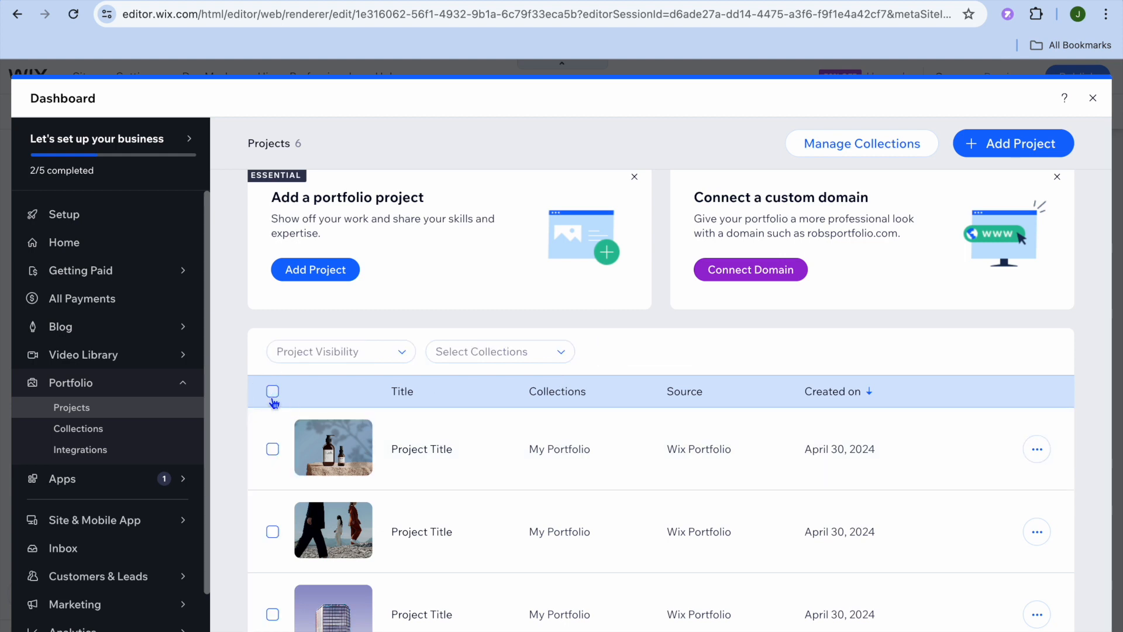
# Walk through the new portfolio project setup's title, description, basic info and media stages, and exit without finishing it.
pyautogui.click(308, 279)
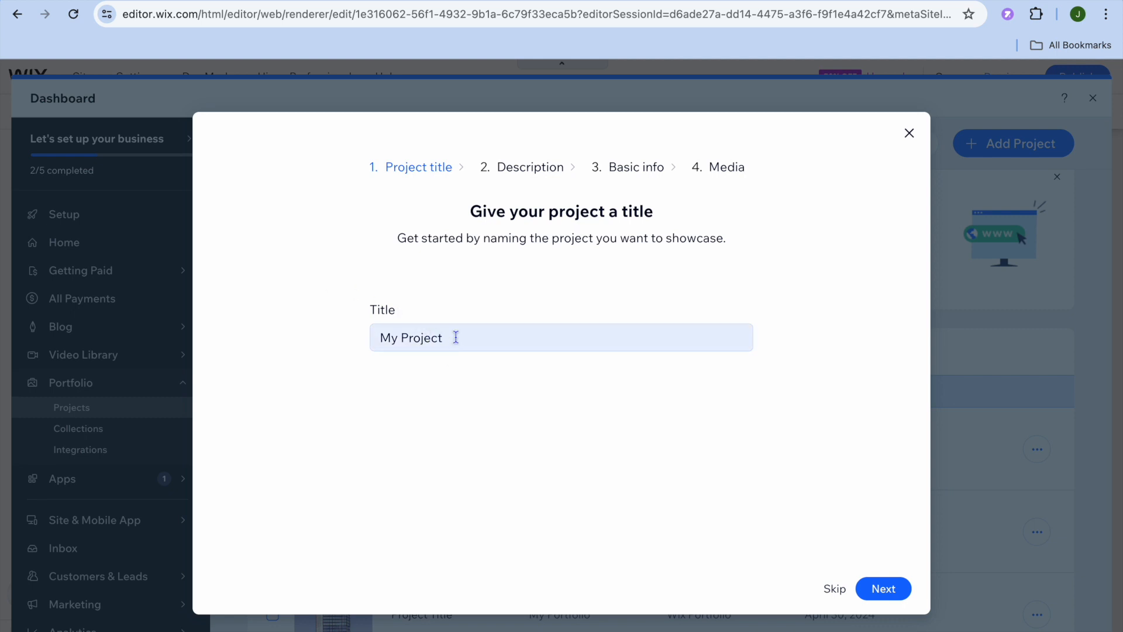
pyautogui.click(878, 594)
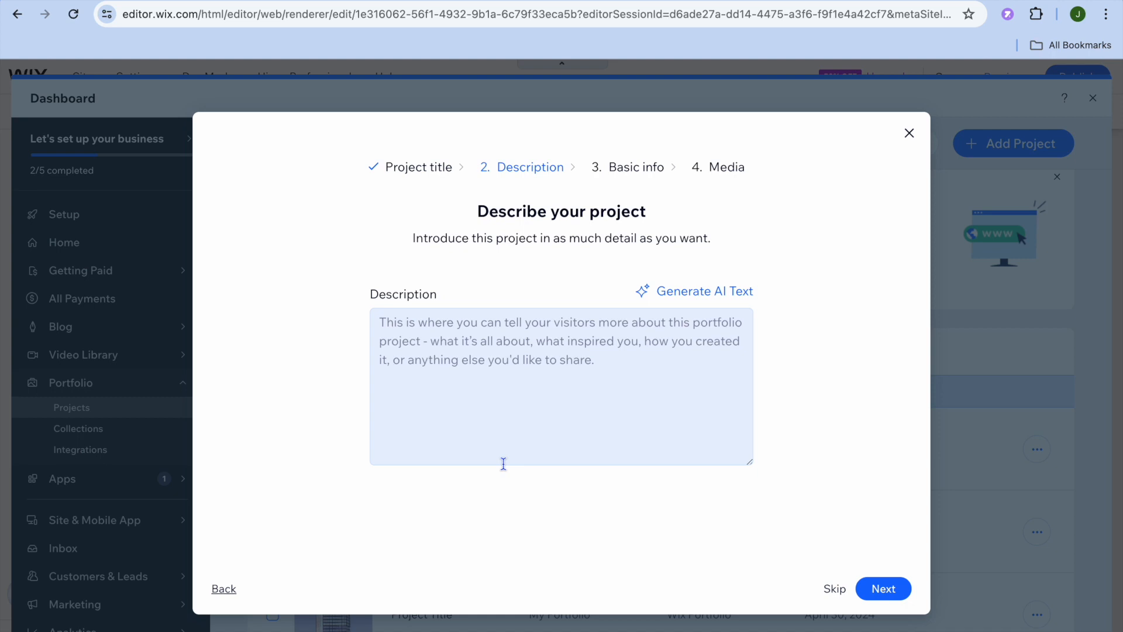
pyautogui.click(895, 590)
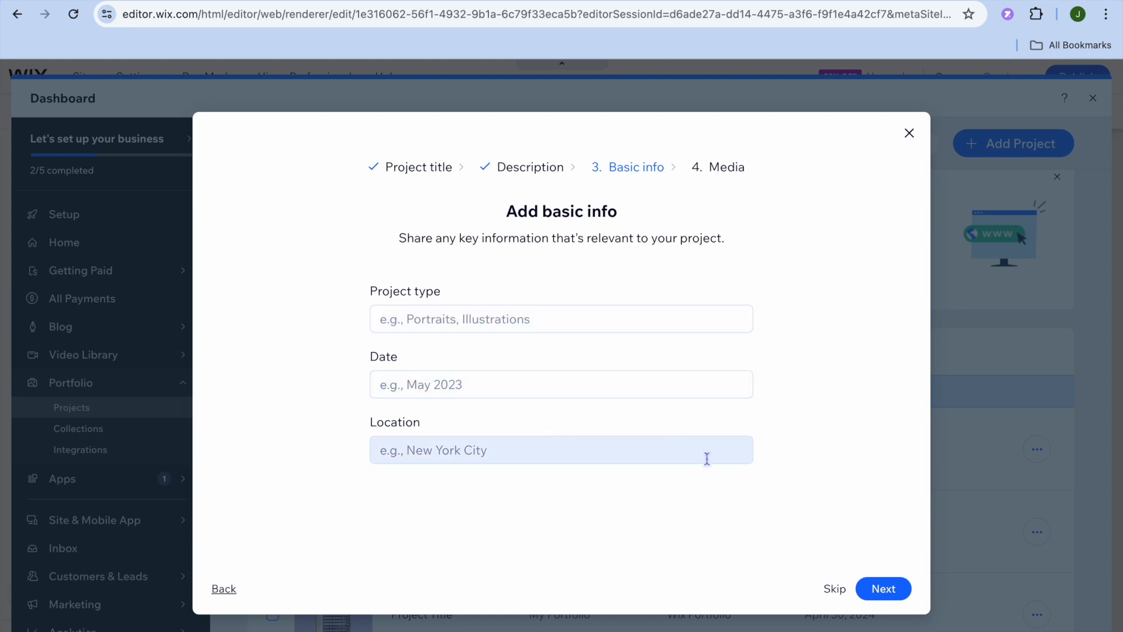
pyautogui.click(883, 589)
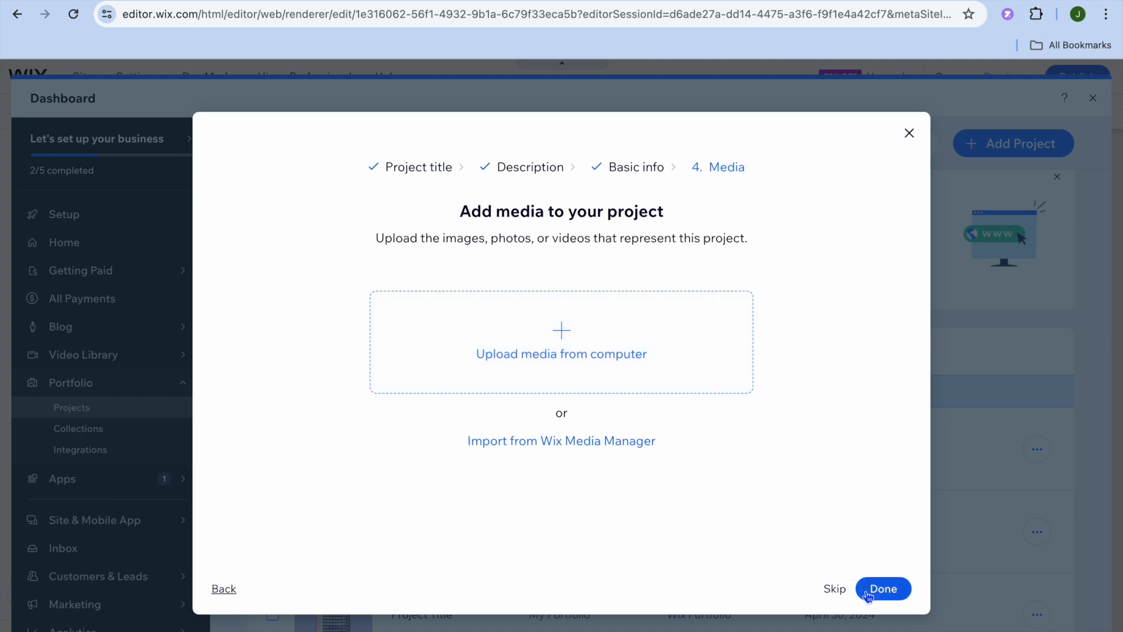
pyautogui.click(907, 133)
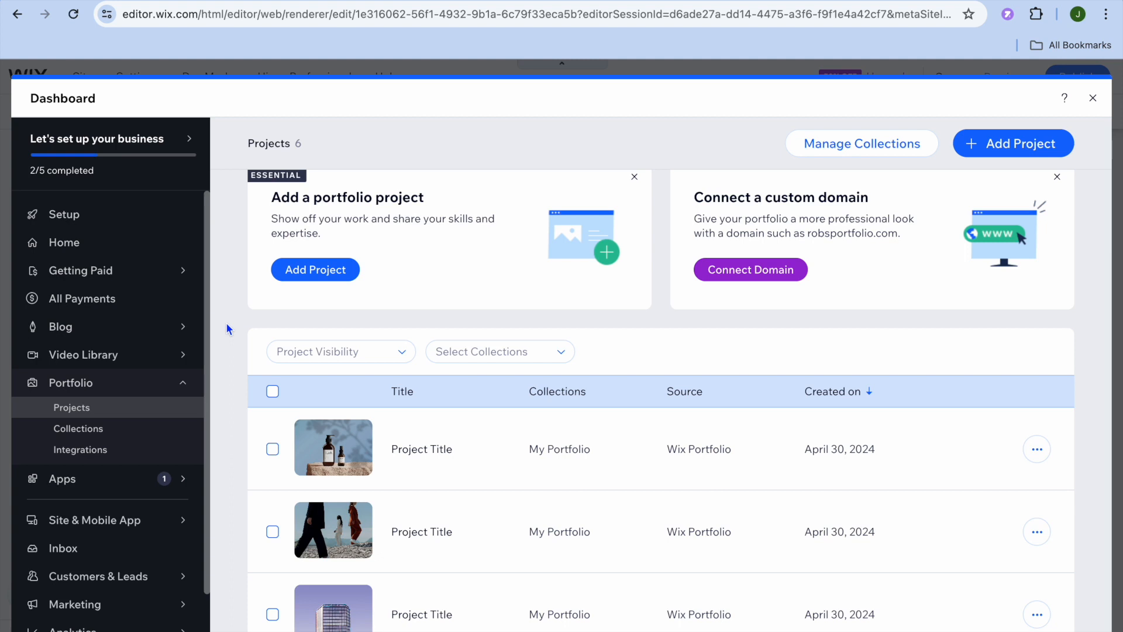
# Go to the Blog overview, start creating a first blog post and place the cursor in its body text.
pyautogui.moveTo(140, 334)
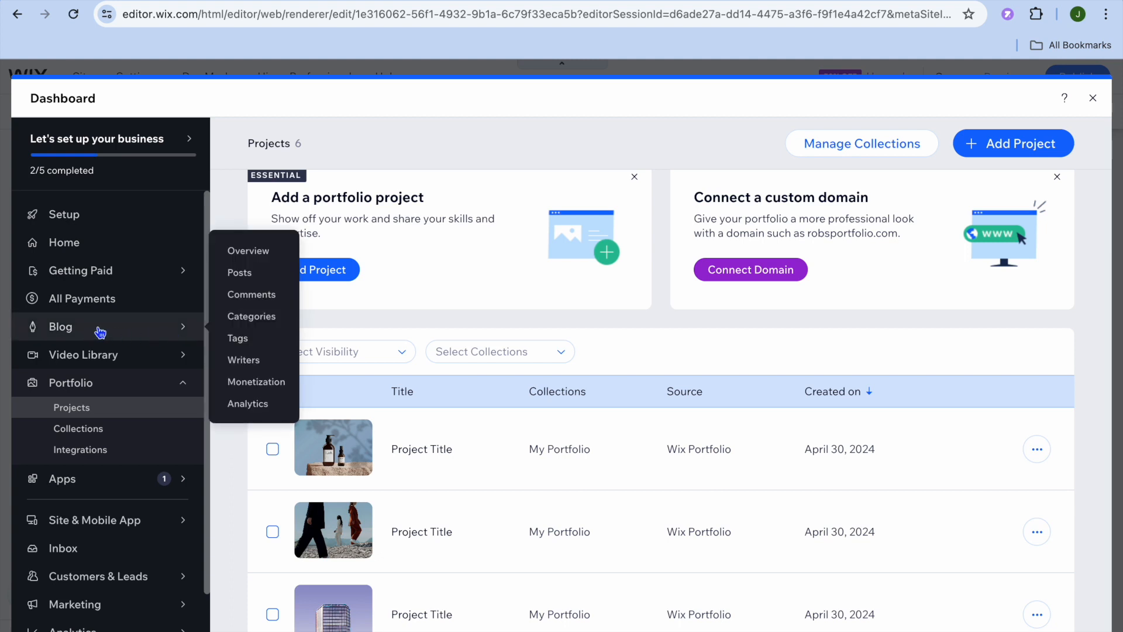
pyautogui.click(100, 332)
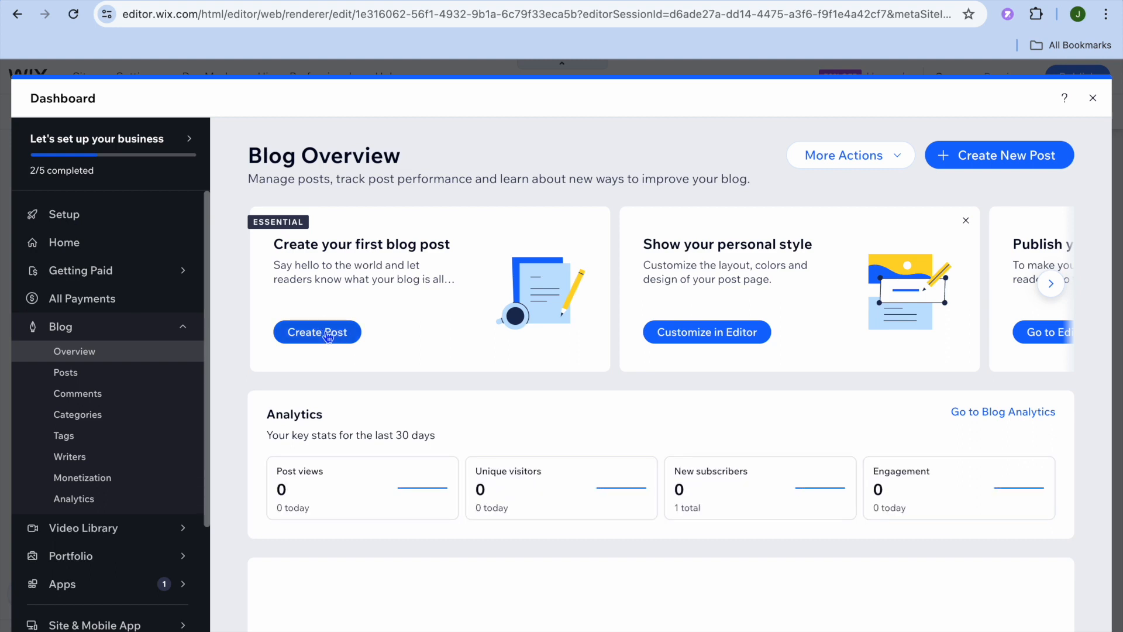
pyautogui.click(328, 334)
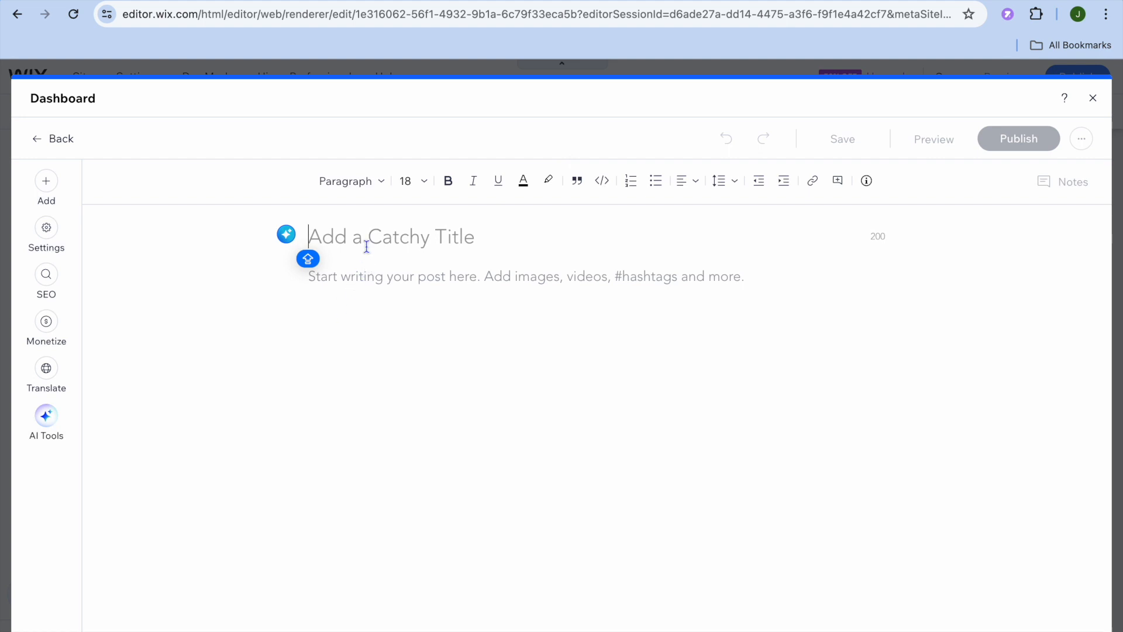
pyautogui.click(379, 277)
pyautogui.press('capslock')
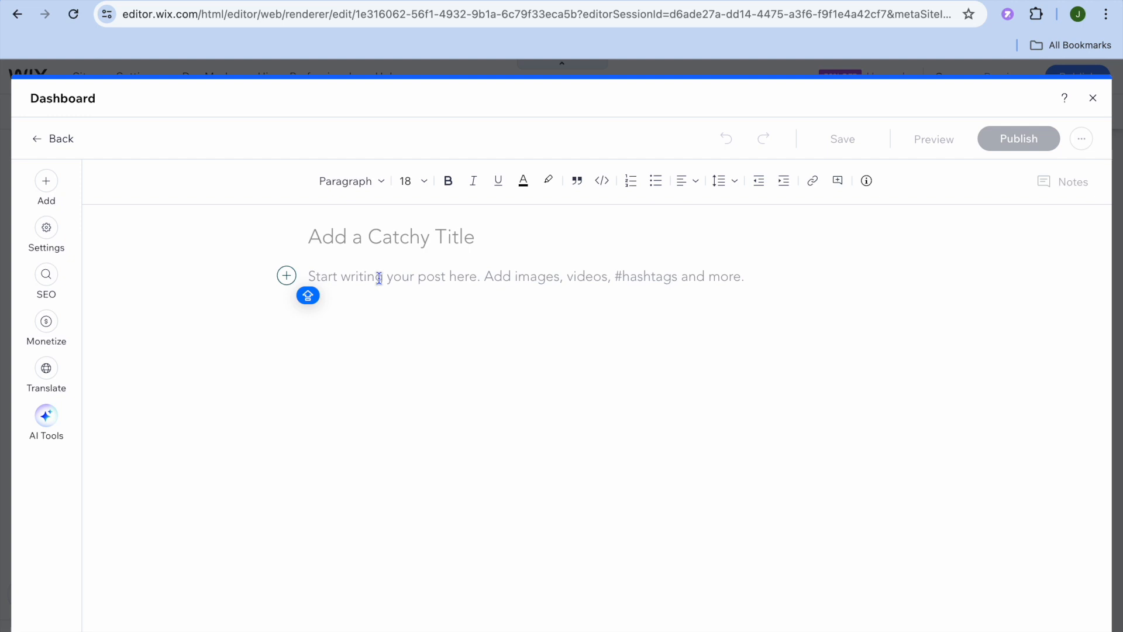
# Review the media, elements and web embeds that can be added to the blog post, check the publish option and return to the site editor.
pyautogui.click(286, 276)
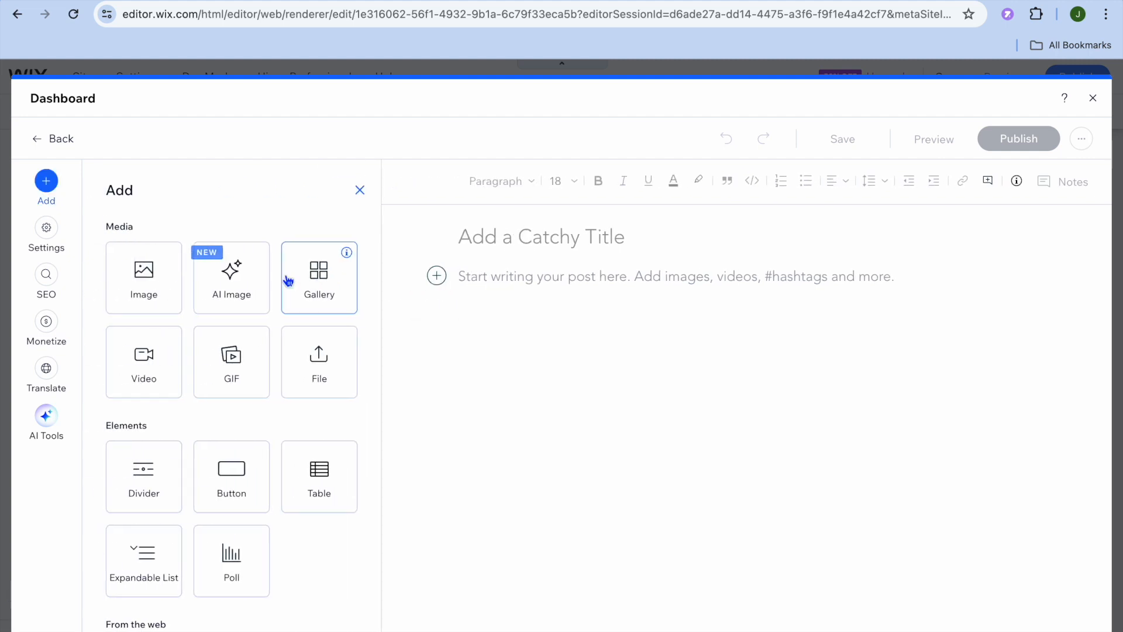
pyautogui.scroll(-3, 288, 281)
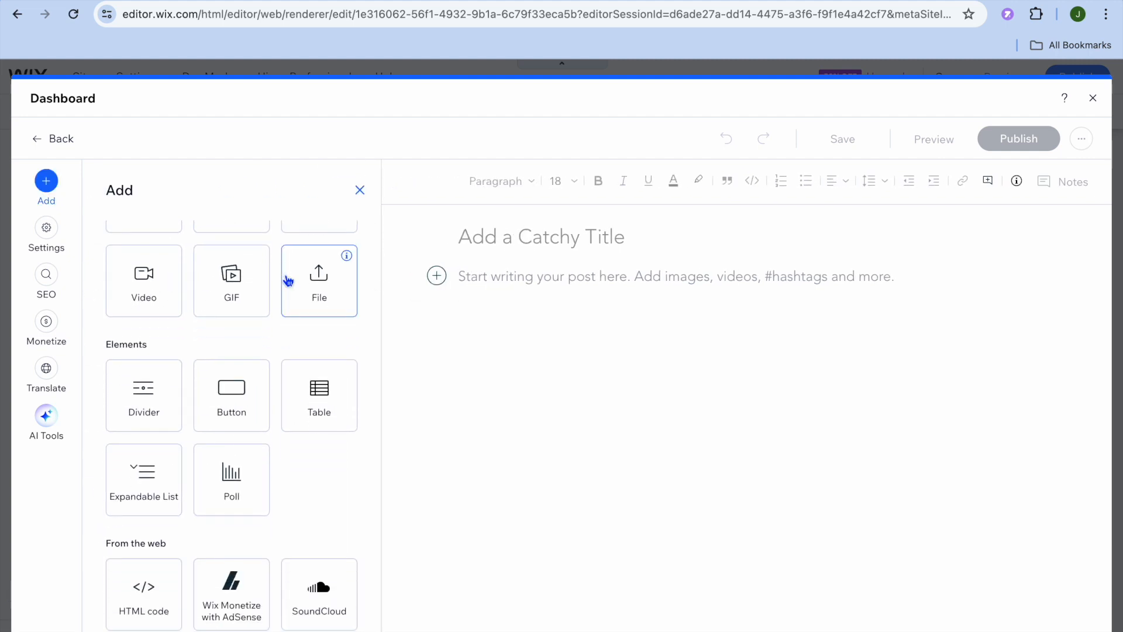
pyautogui.scroll(3, 288, 280)
pyautogui.scroll(-3, 287, 280)
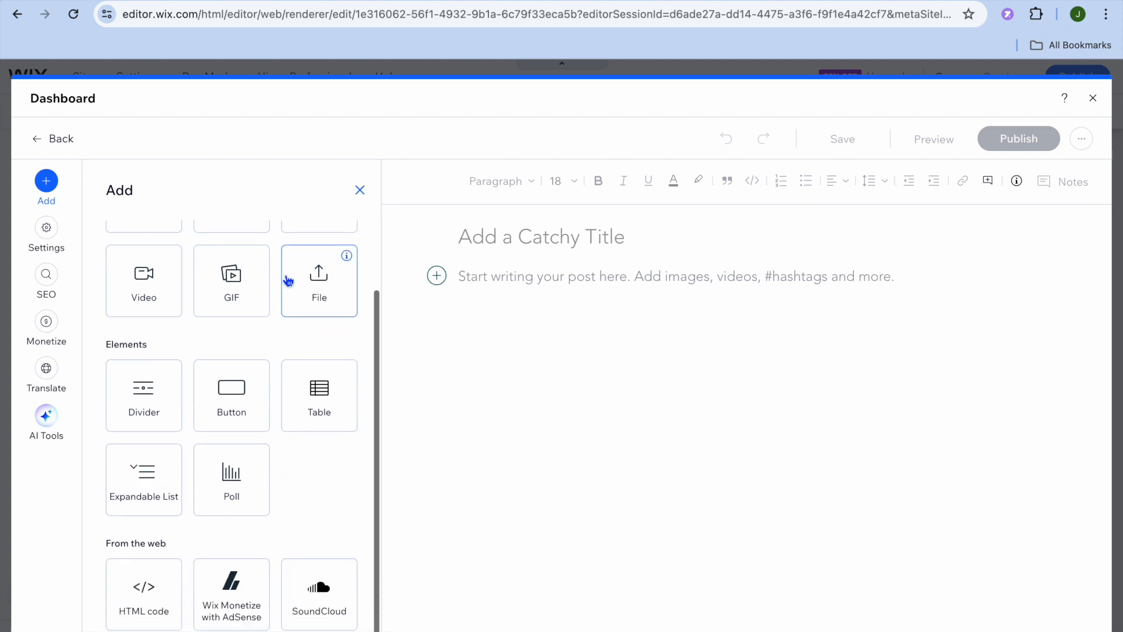
pyautogui.scroll(3, 288, 280)
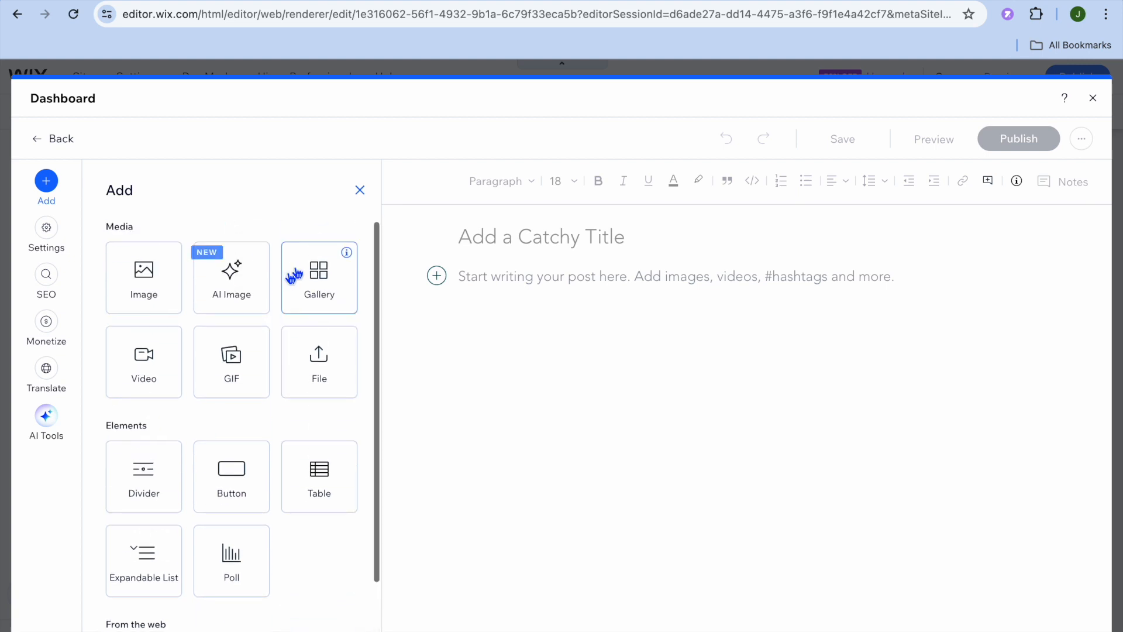
pyautogui.click(358, 193)
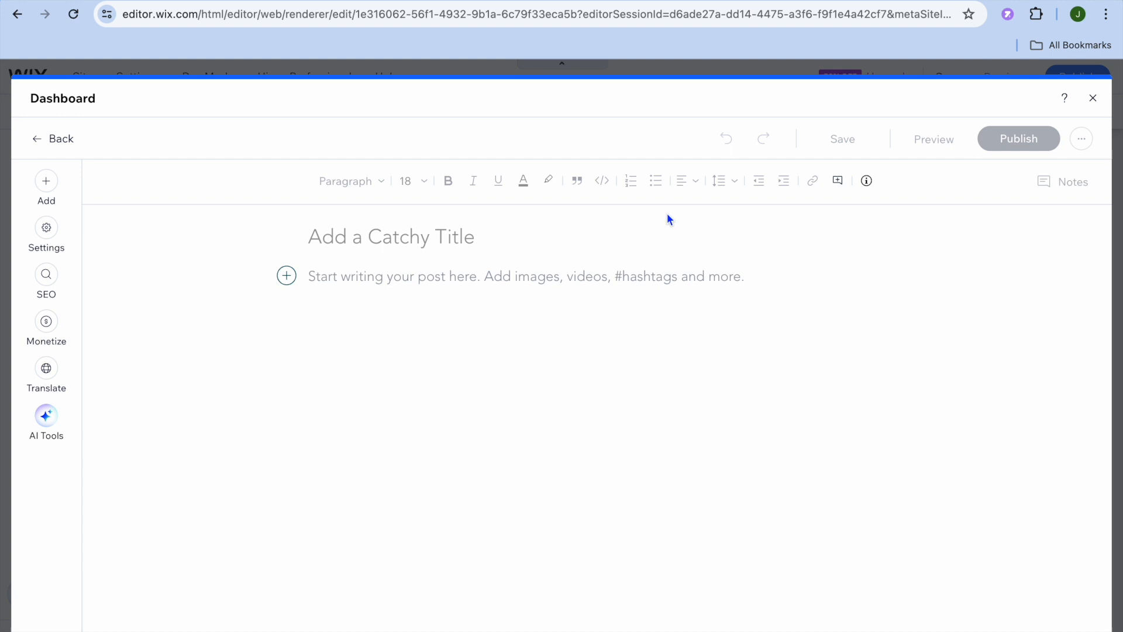
pyautogui.moveTo(992, 144)
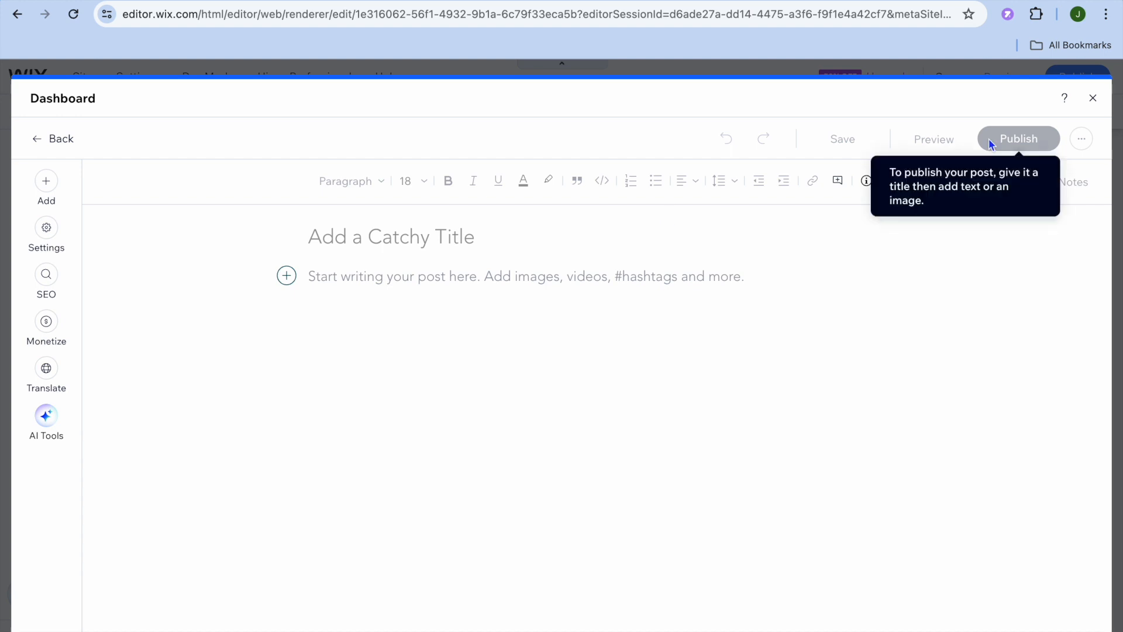
pyautogui.click(1093, 98)
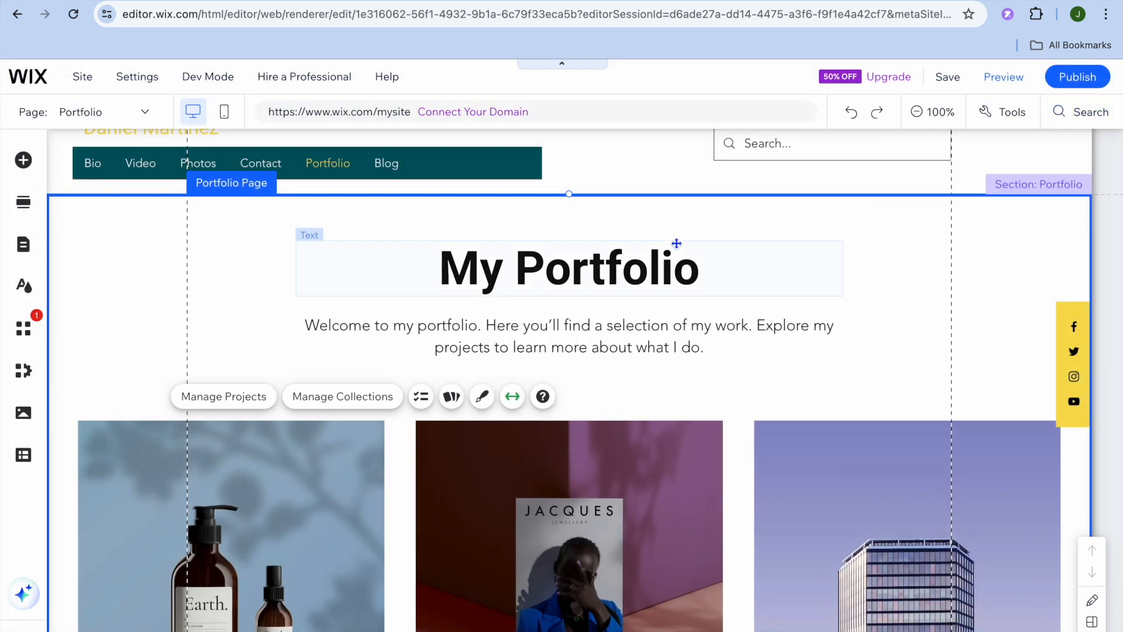
# Preview the site and look over the Portfolio page's project gallery.
pyautogui.click(993, 81)
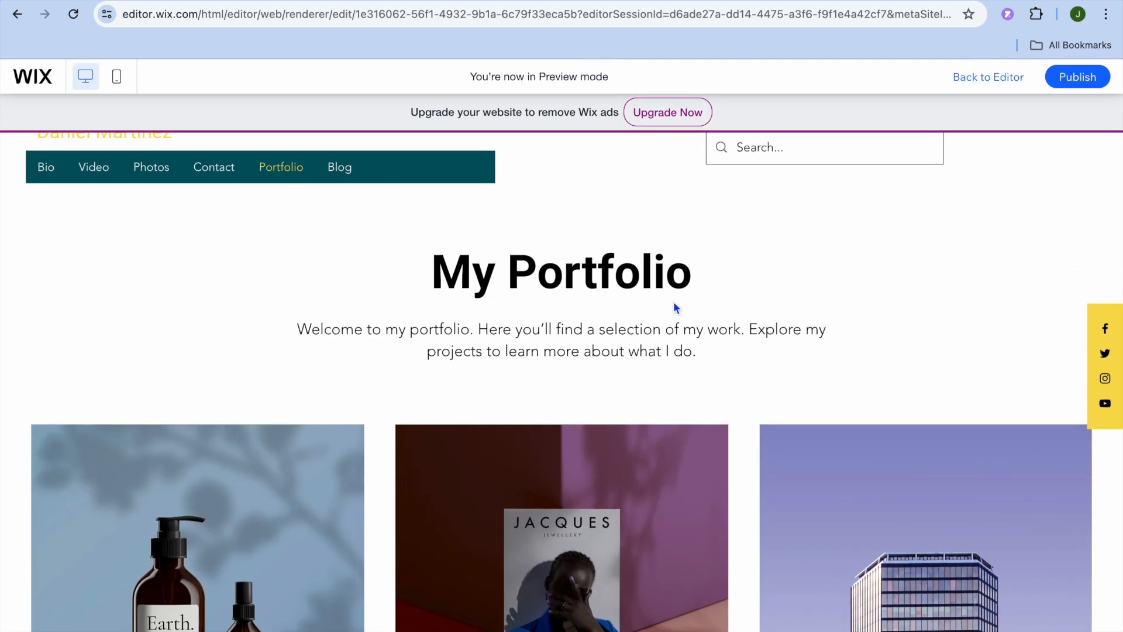
pyautogui.scroll(-7, 673, 302)
pyautogui.scroll(-6, 676, 307)
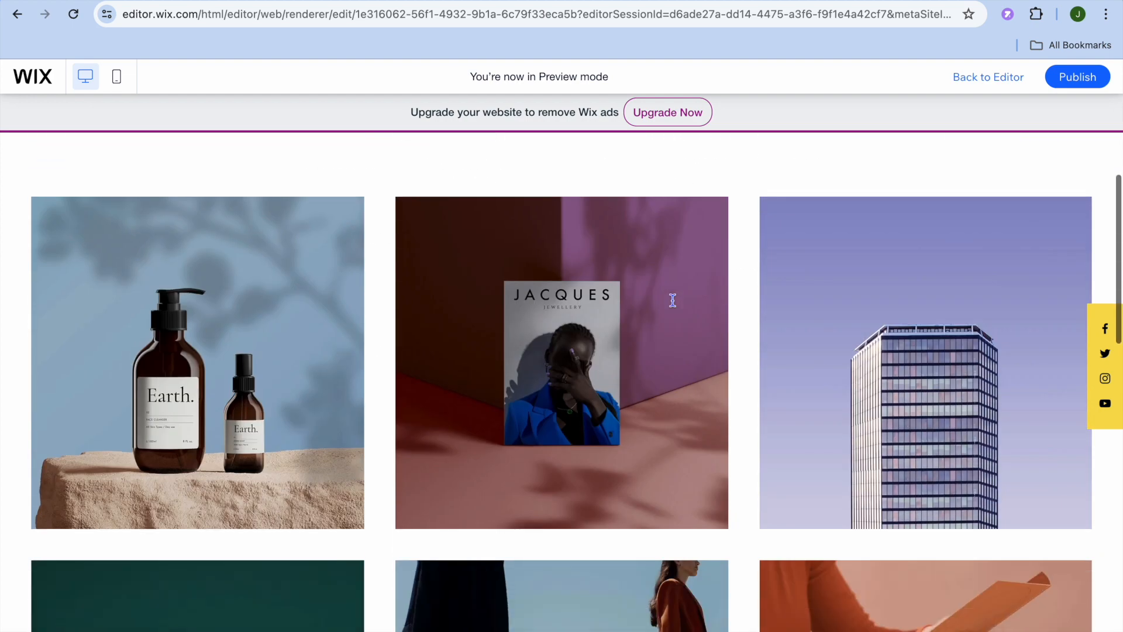
# Open the Jacques magazine project in the preview and review its images, description and project details.
pyautogui.click(587, 286)
pyautogui.scroll(-6, 586, 284)
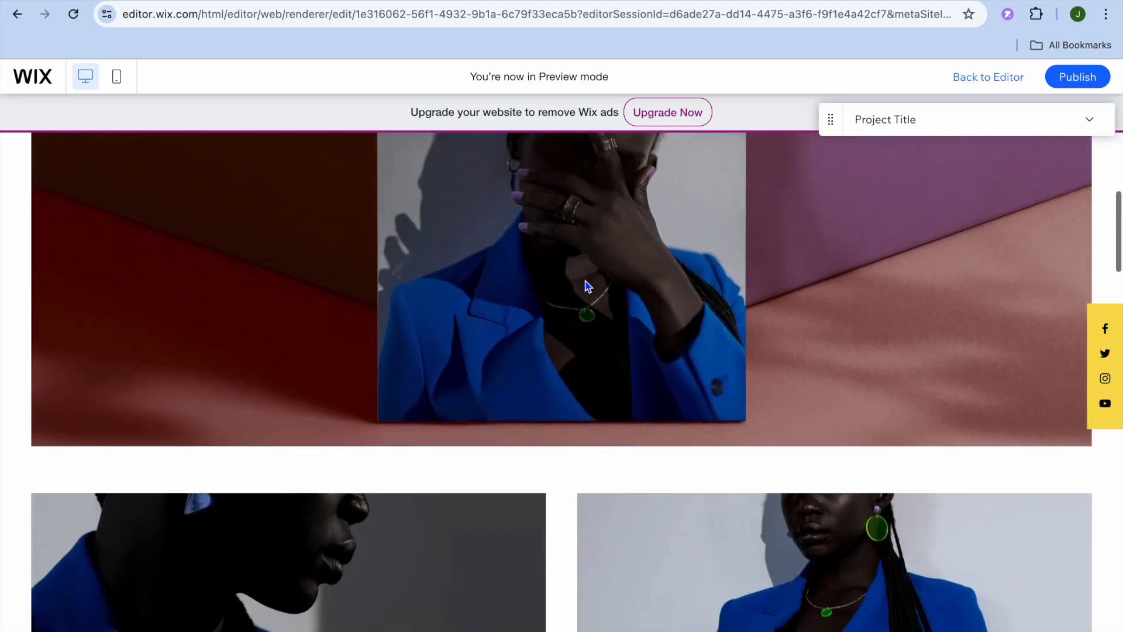
pyautogui.scroll(-10, 587, 286)
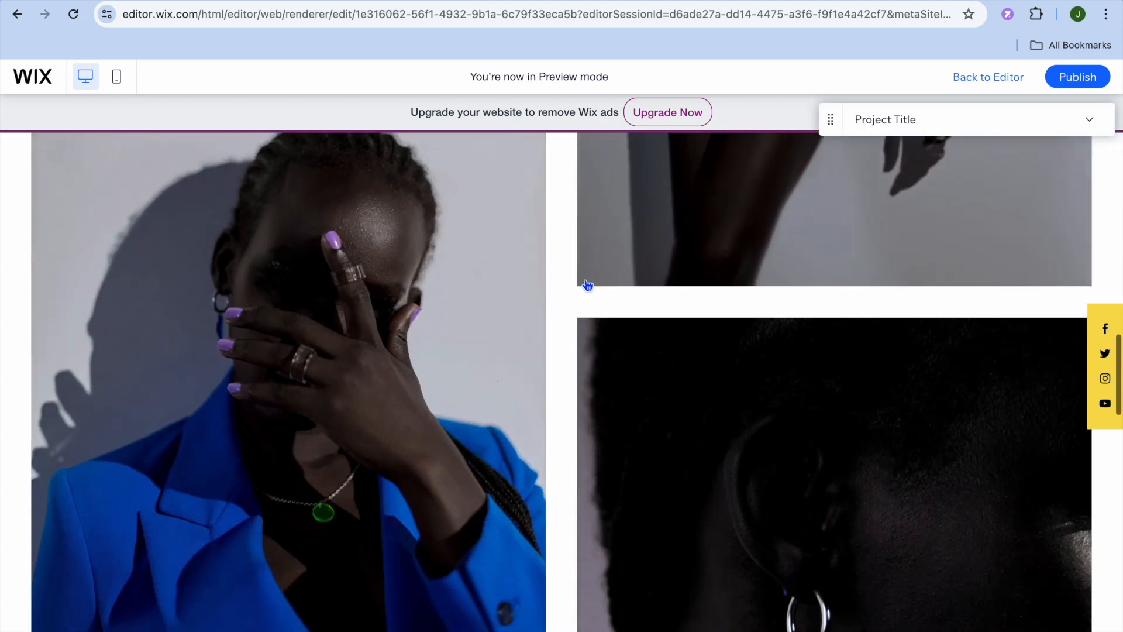
pyautogui.scroll(-8, 588, 286)
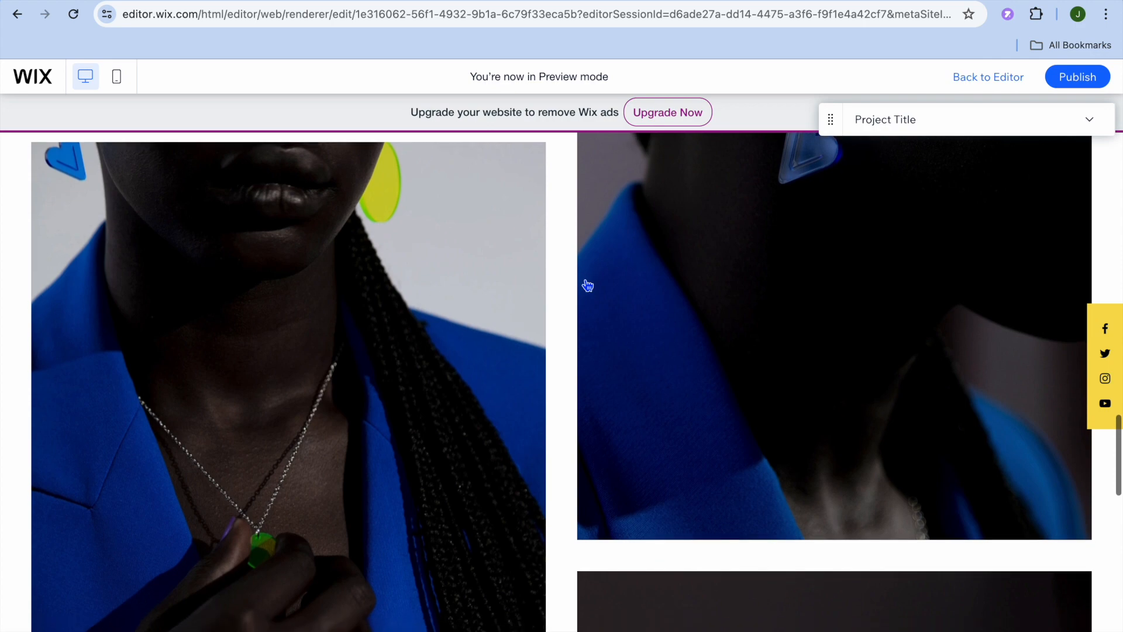
pyautogui.scroll(20, 587, 285)
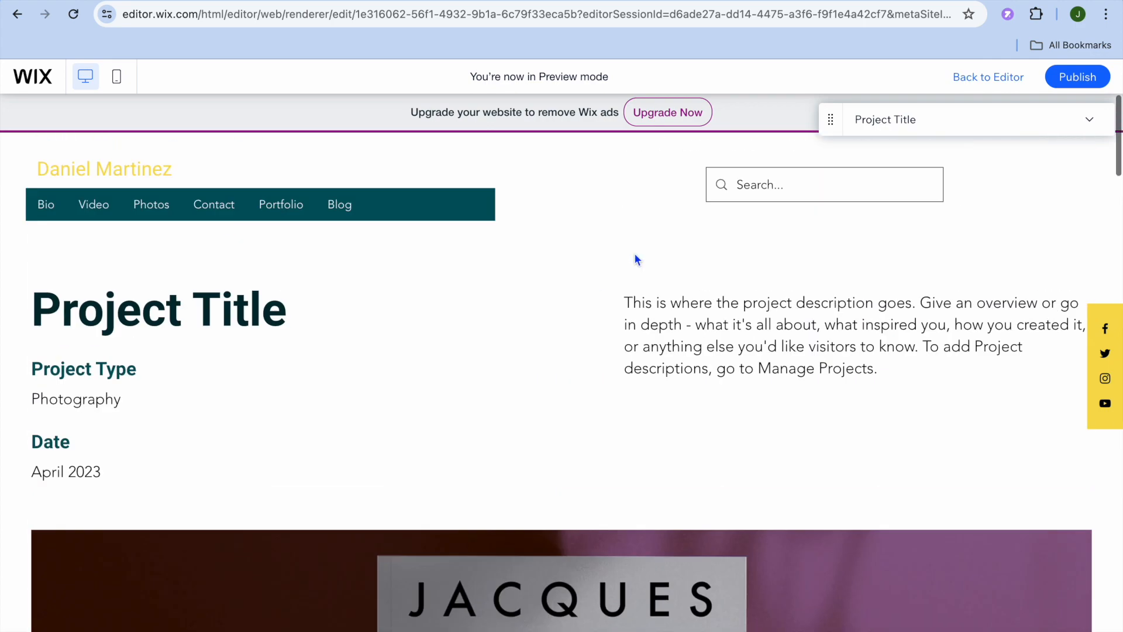